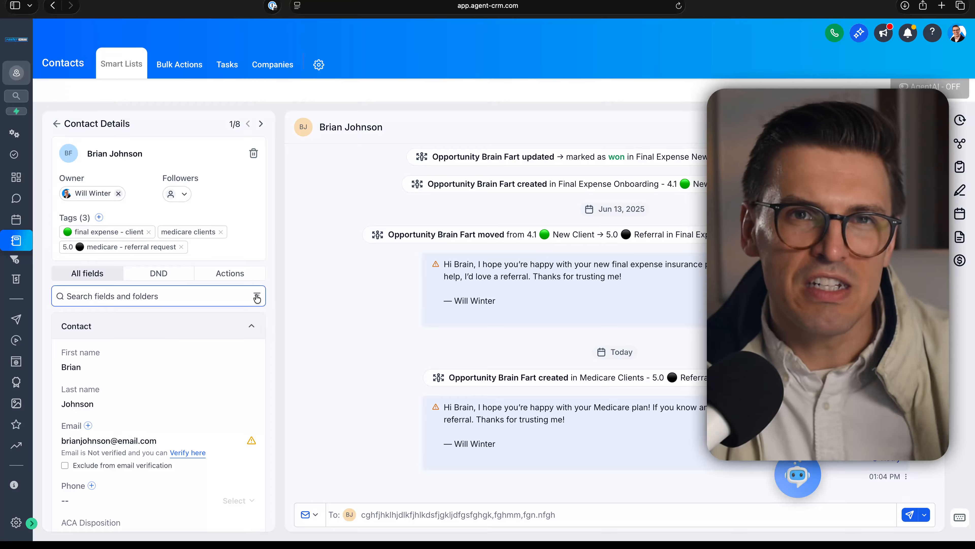
# - Examine the contact's details, from the tags through the Contact fields down to the collapsed insurance field folders
pyautogui.scroll(5, 181, 247)
pyautogui.scroll(-4, 180, 247)
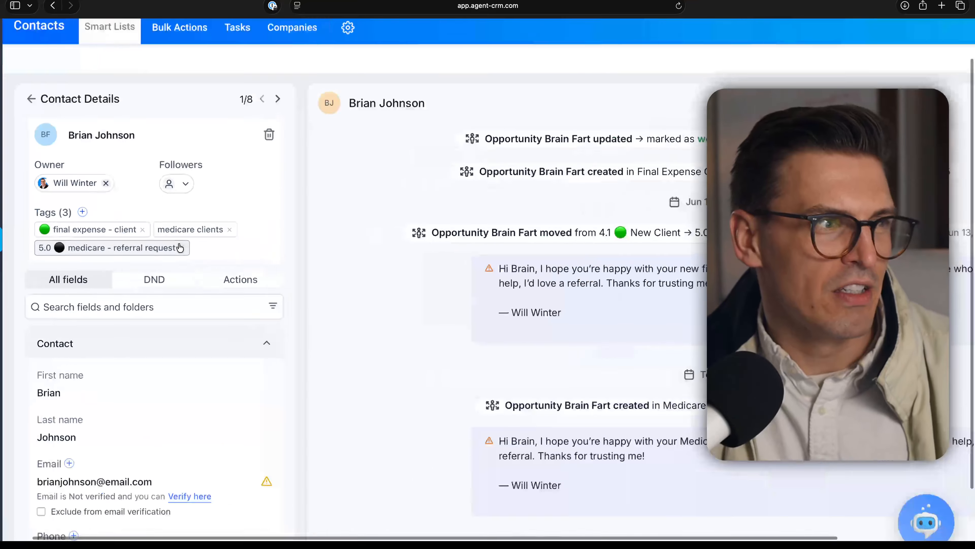
pyautogui.scroll(1, 180, 247)
pyautogui.scroll(-6, 180, 247)
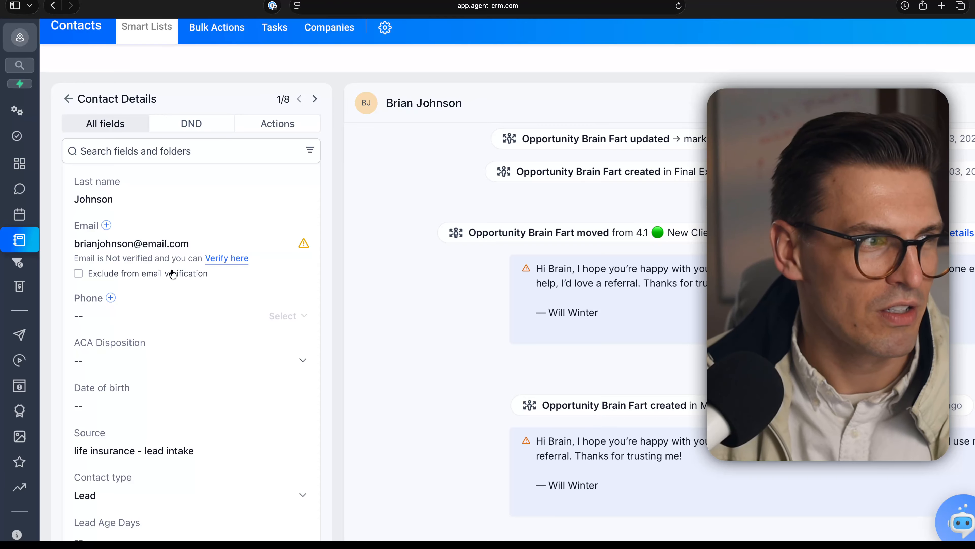
pyautogui.scroll(-5, 171, 274)
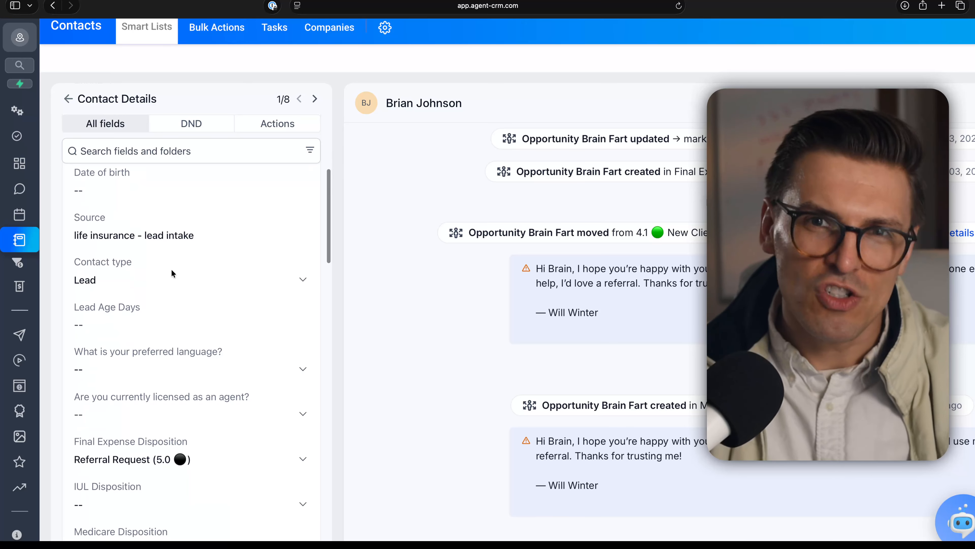
pyautogui.scroll(-10, 173, 274)
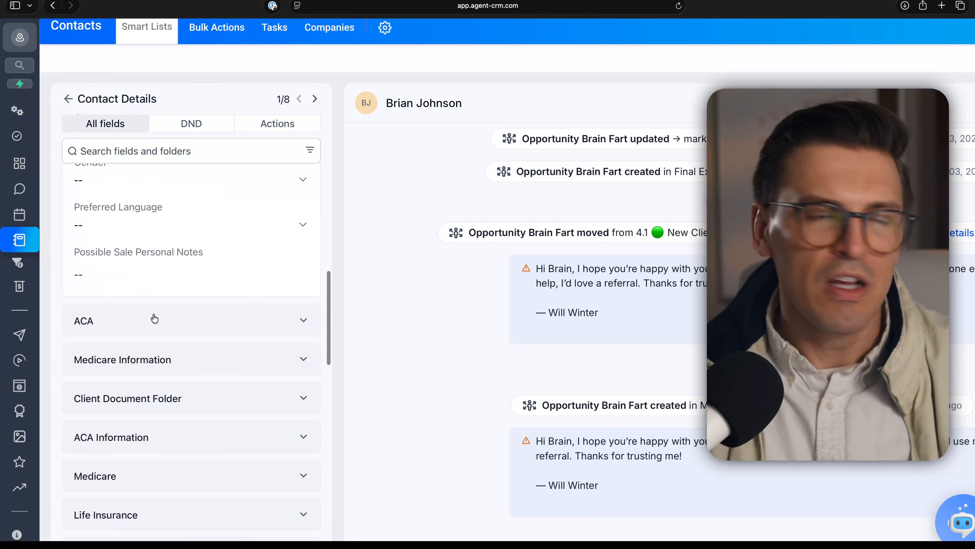
pyautogui.scroll(-1, 157, 311)
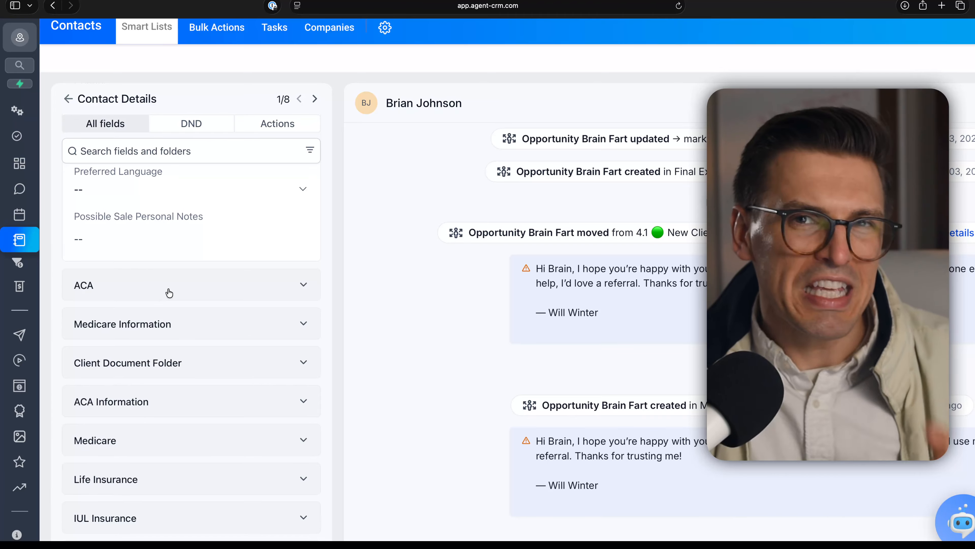
# - Expand and collapse the ACA and Medicare Information folders in the contact's fields
pyautogui.click(169, 292)
pyautogui.click(169, 292)
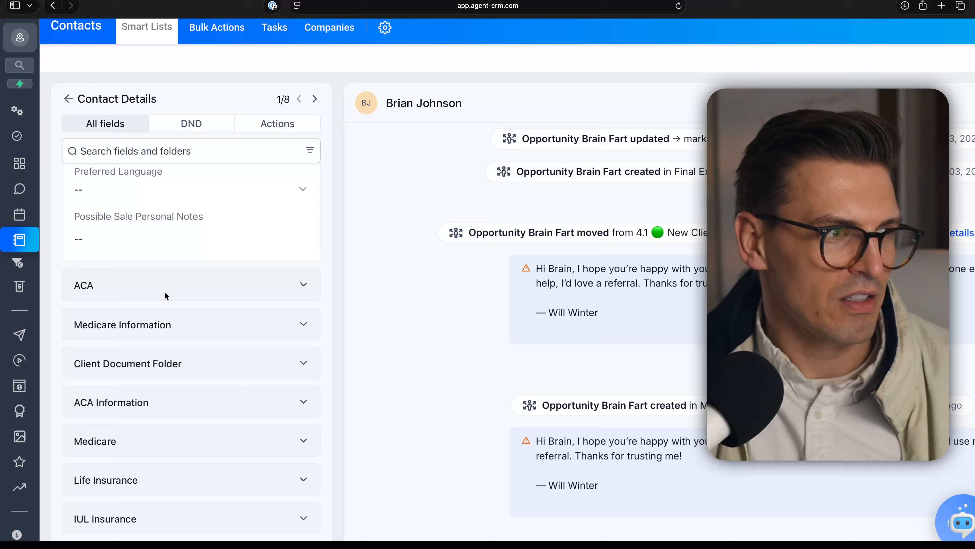
pyautogui.click(179, 324)
pyautogui.click(177, 323)
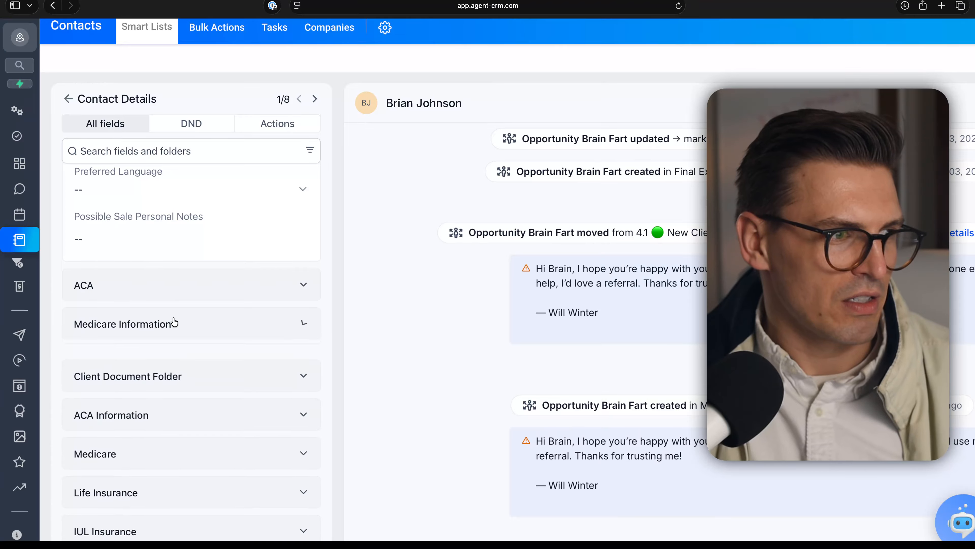
# - Expand the ACA Information folder and review its fields from Marketplace Access Consent and policy number down to the ACA notes
pyautogui.click(187, 411)
pyautogui.scroll(-5, 186, 410)
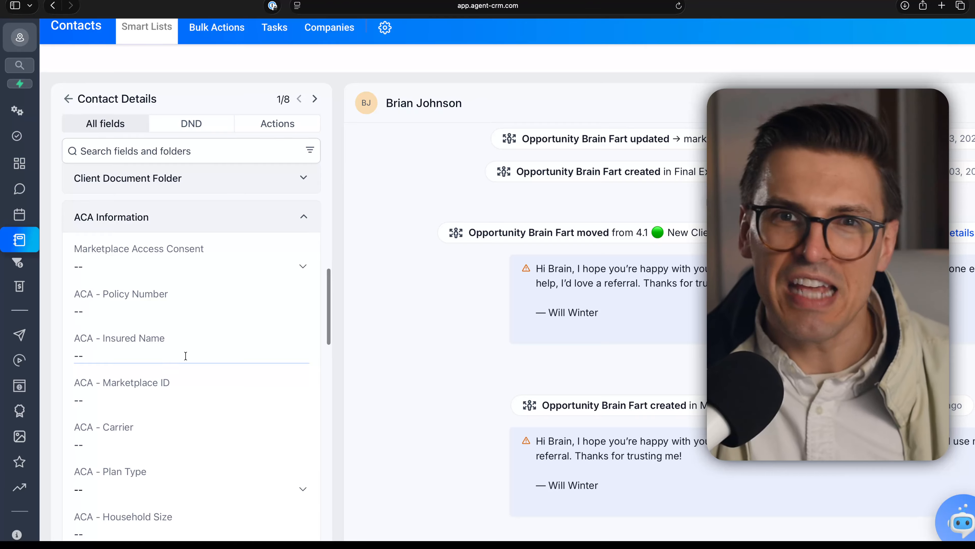
pyautogui.scroll(-1, 186, 355)
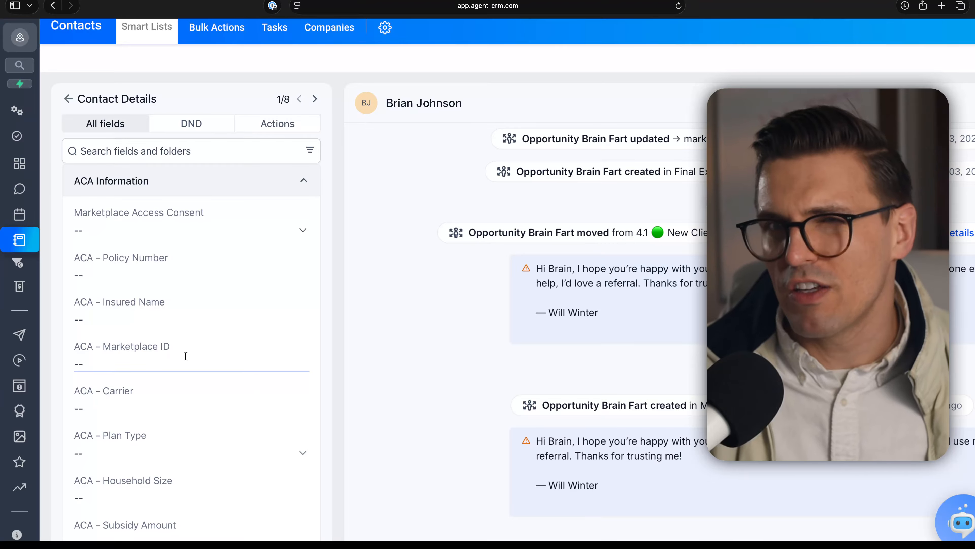
pyautogui.scroll(-2, 186, 356)
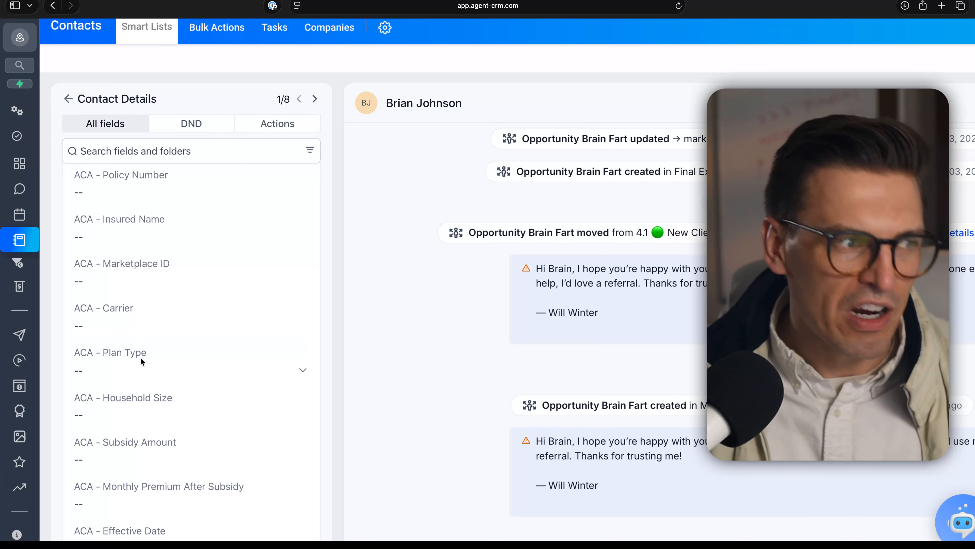
pyautogui.scroll(-3, 141, 365)
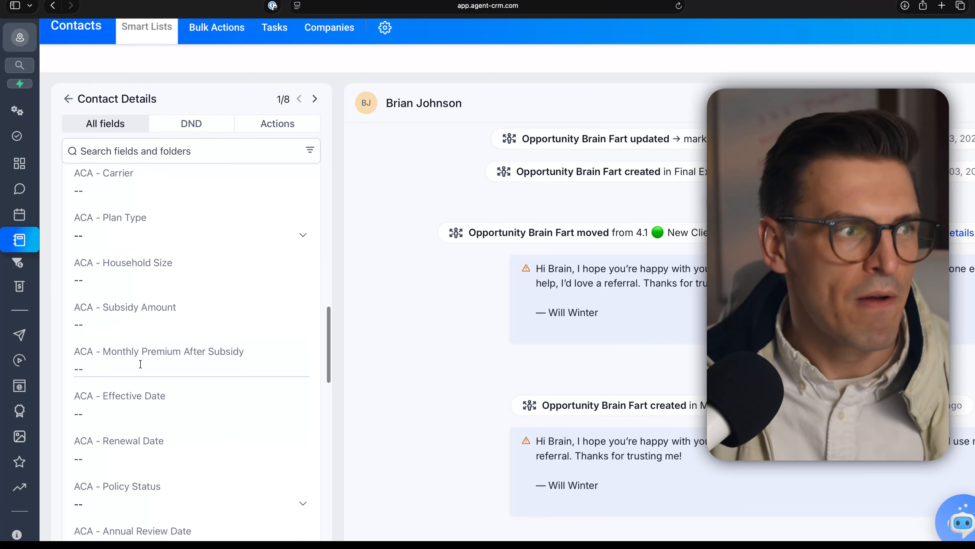
pyautogui.scroll(-1, 141, 367)
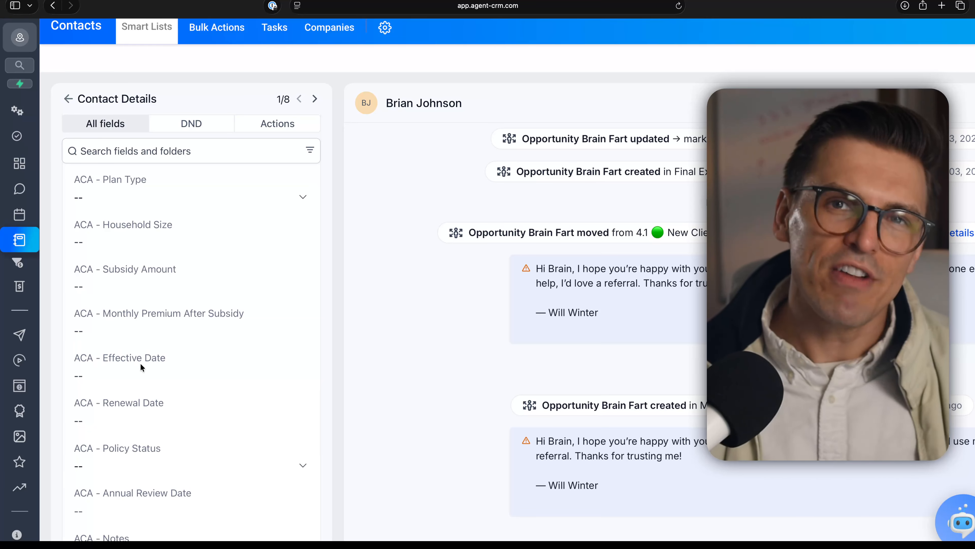
pyautogui.scroll(-3, 140, 363)
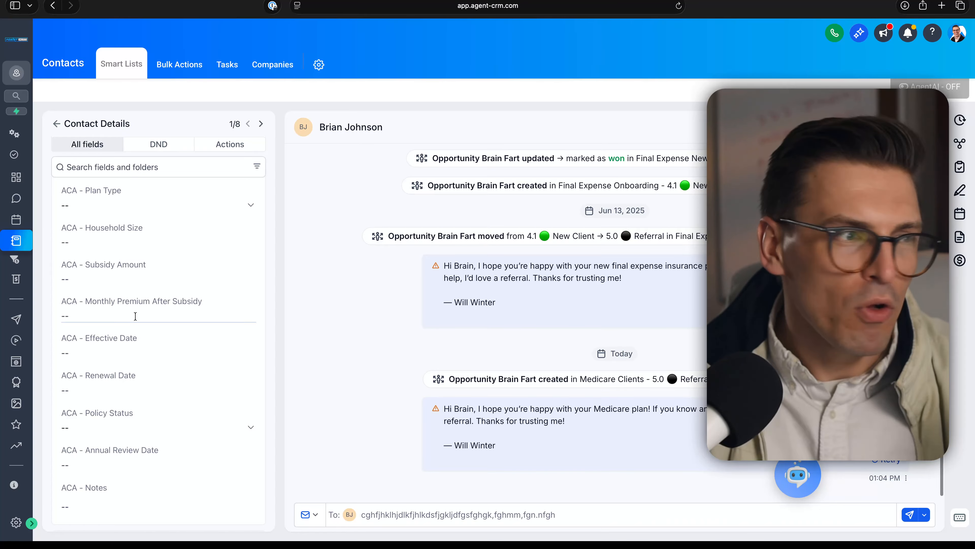
pyautogui.scroll(5, 135, 316)
pyautogui.hscroll(-3, 135, 317)
pyautogui.hscroll(-1, 136, 316)
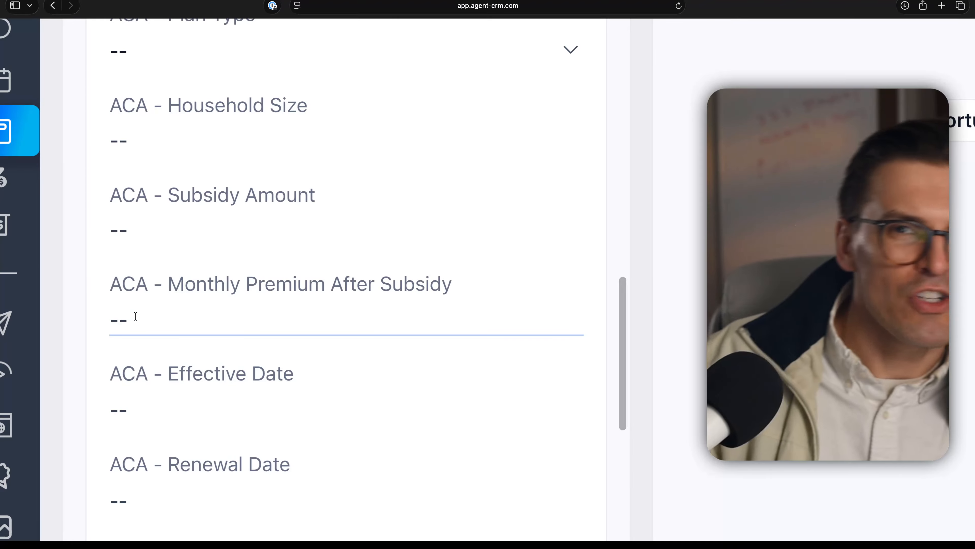
pyautogui.scroll(-5, 135, 316)
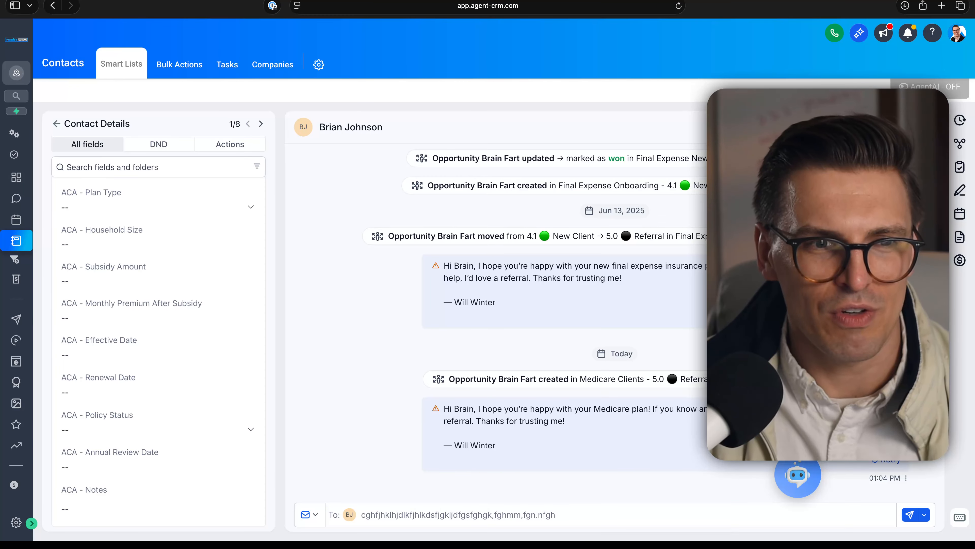
pyautogui.moveTo(787, 327); pyautogui.dragTo(597, 296)
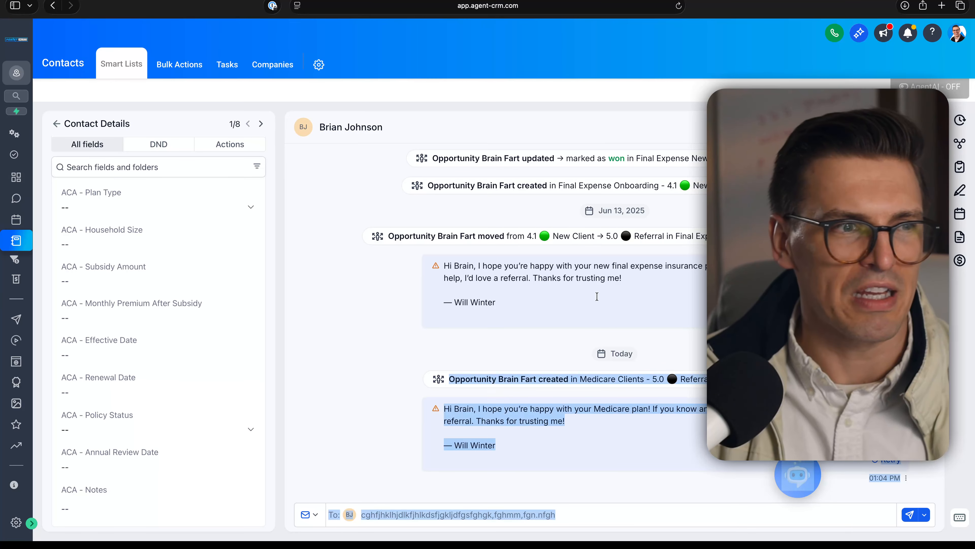
pyautogui.click(597, 297)
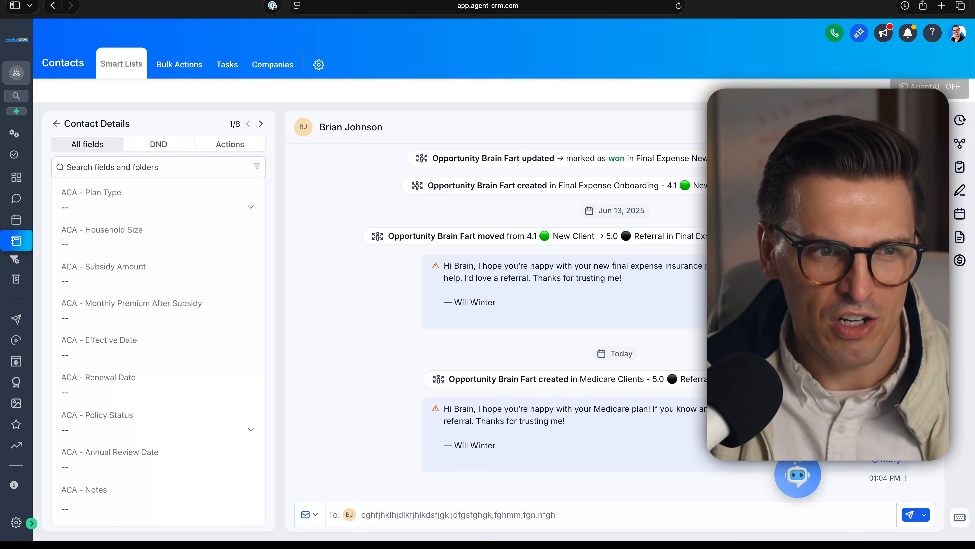
# - Open the workflow linked in the Jun 13, 2025 SMS's message details, and go back to the automations home
pyautogui.click(906, 335)
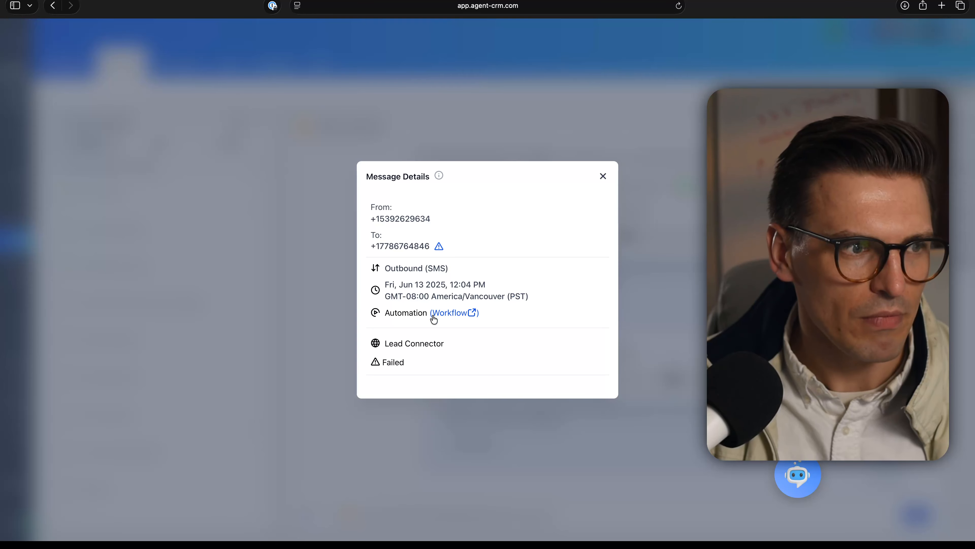
pyautogui.click(448, 313)
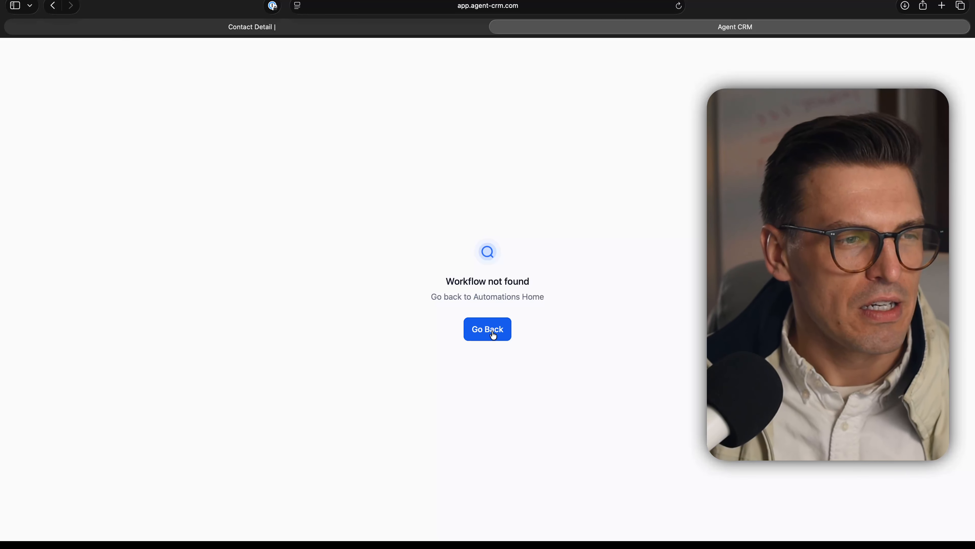
pyautogui.click(493, 336)
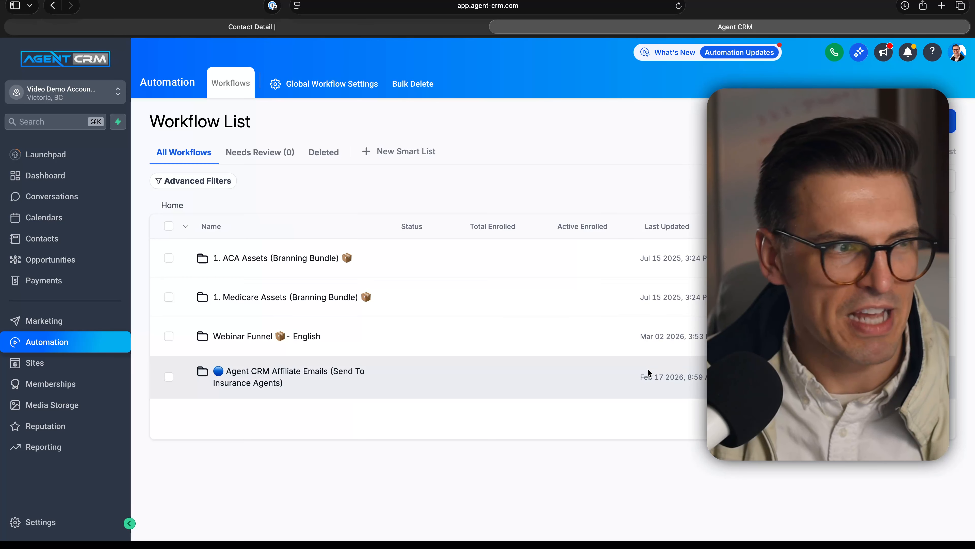
# - Open the "2.0 ACA - New Lead Campaign" workflow from the "2.0 ACA - New Lead" folder inside "1. ACA Assets (Branning Bundle)"
pyautogui.click(282, 258)
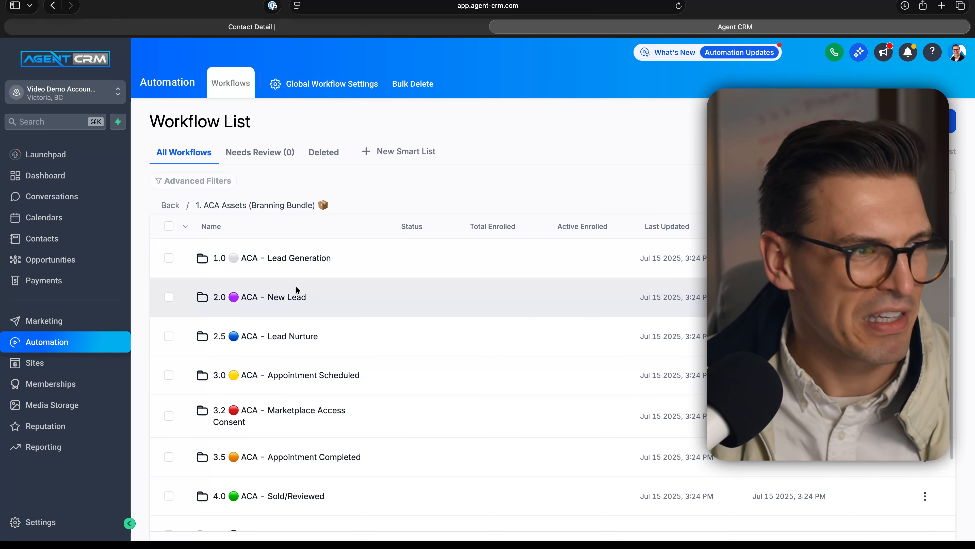
pyautogui.click(273, 302)
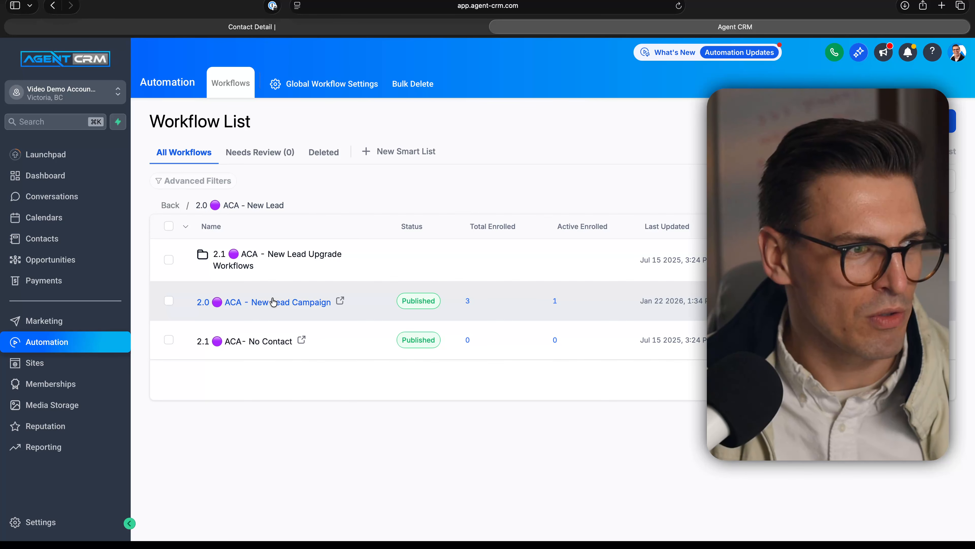
pyautogui.click(273, 301)
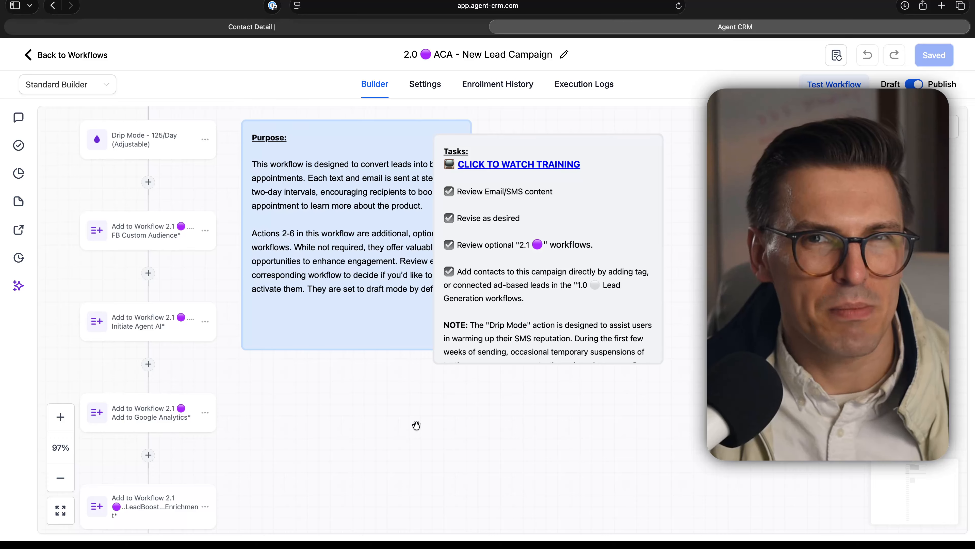
# - Open the "SMS - Immediate, add selfie" action of the workflow for editing
pyautogui.scroll(-10, 386, 347)
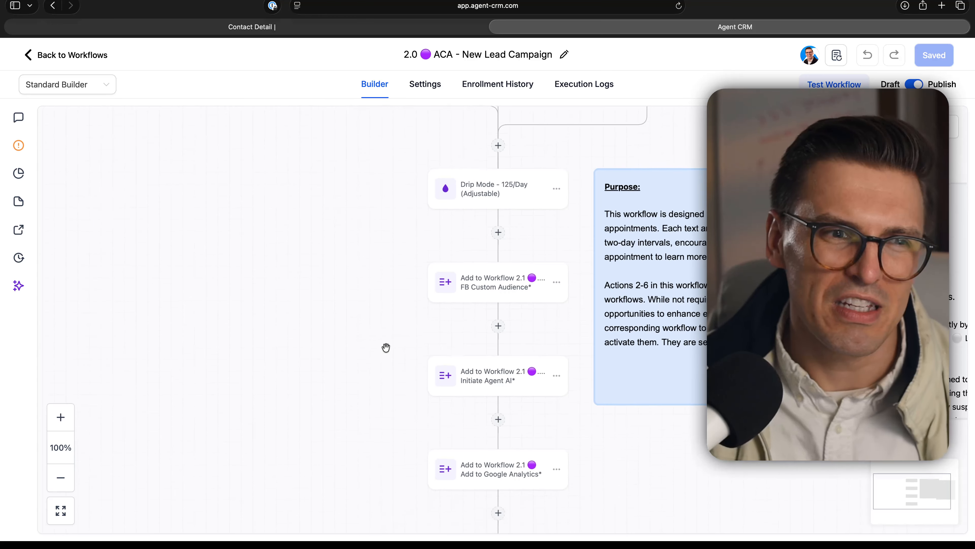
pyautogui.scroll(-10, 386, 347)
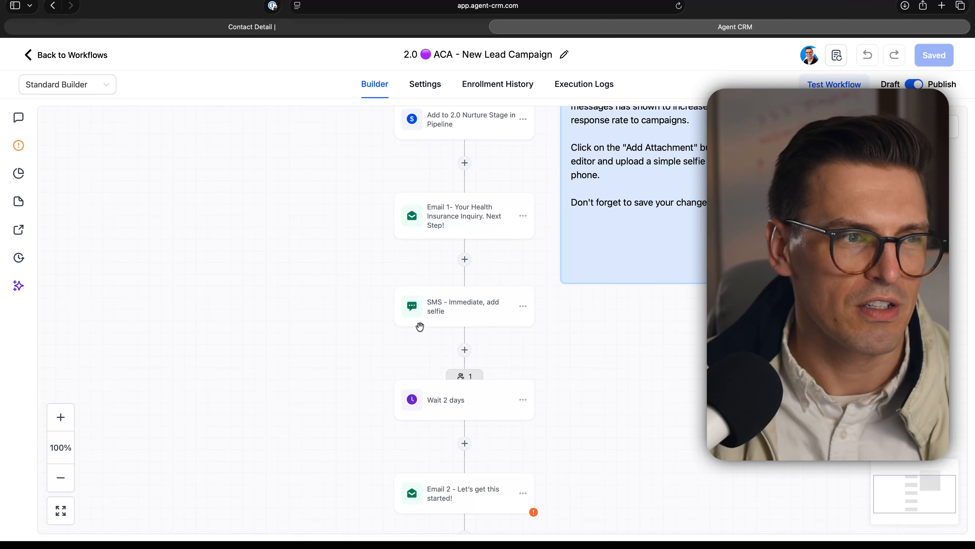
pyautogui.click(441, 310)
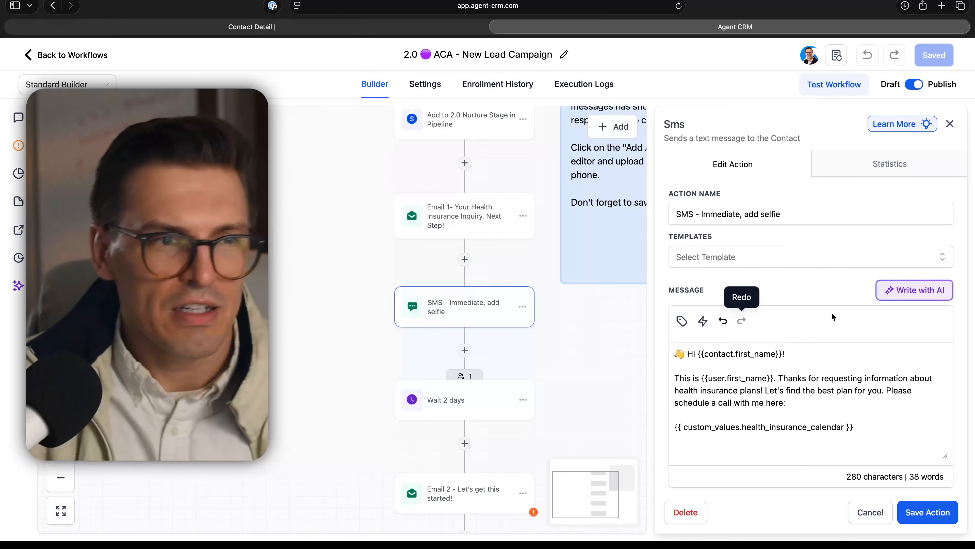
# - Review the SMS message text and highlight its {{contact.first_name}} placeholder
pyautogui.scroll(5, 832, 313)
pyautogui.scroll(-1, 747, 377)
pyautogui.scroll(-3, 703, 321)
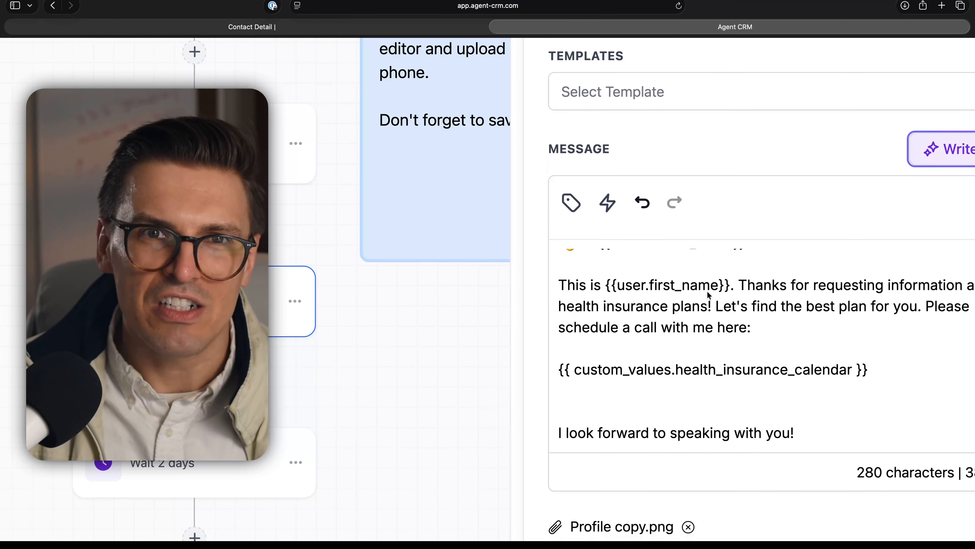
pyautogui.hscroll(3, 834, 372)
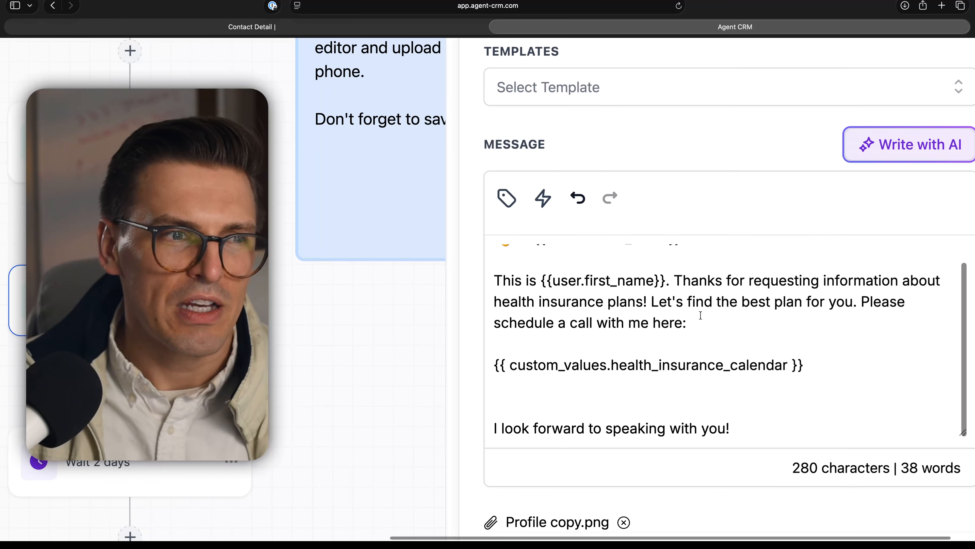
pyautogui.moveTo(544, 275); pyautogui.dragTo(531, 256)
pyautogui.scroll(1, 671, 277)
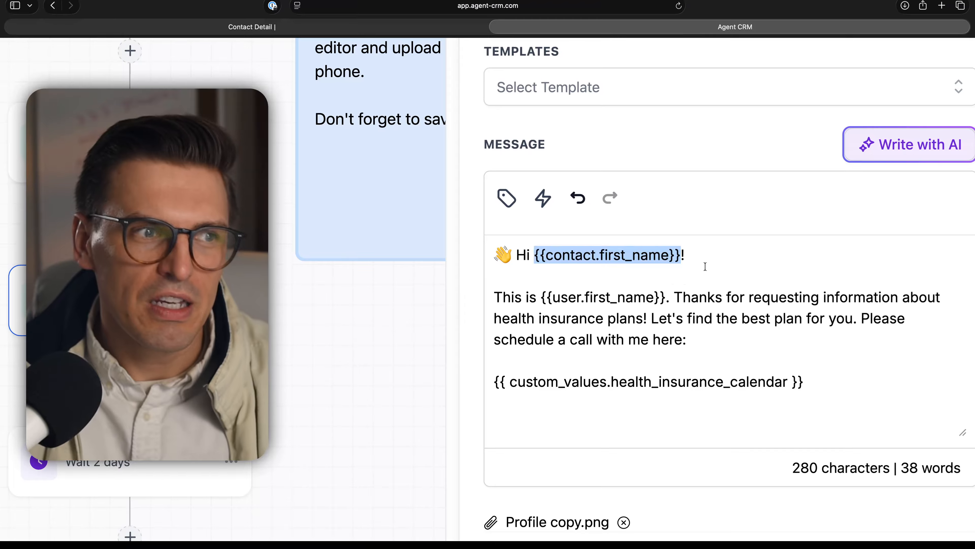
pyautogui.click(720, 266)
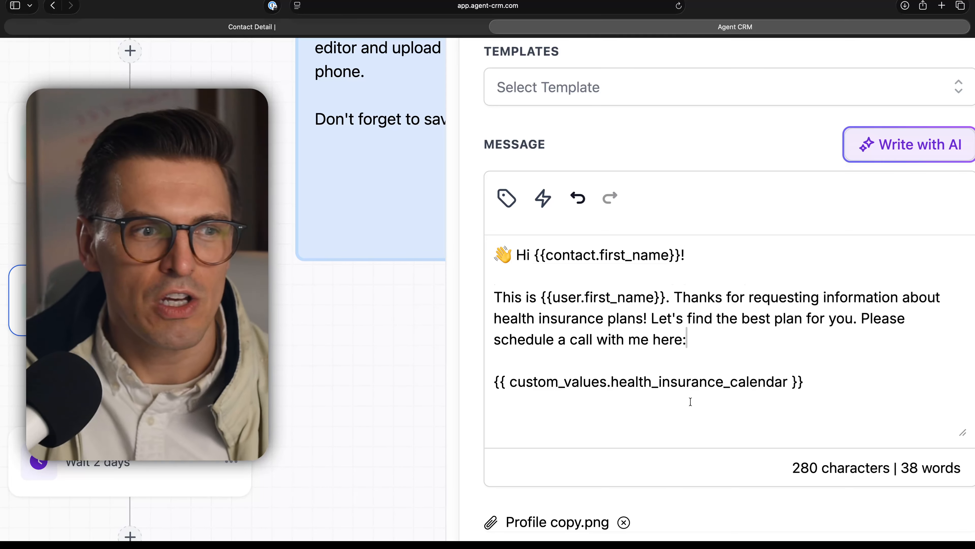
# - Insert the contact custom field "ACA - Policy Number" as a placeholder on a new line after "schedule a call with me here:" in the SMS message
pyautogui.press('Return')
pyautogui.press('Return')
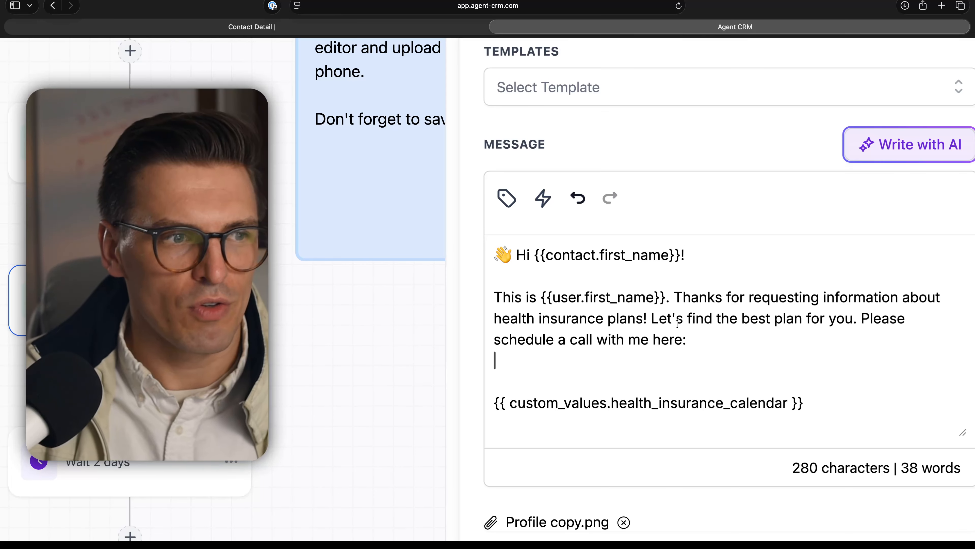
pyautogui.click(508, 198)
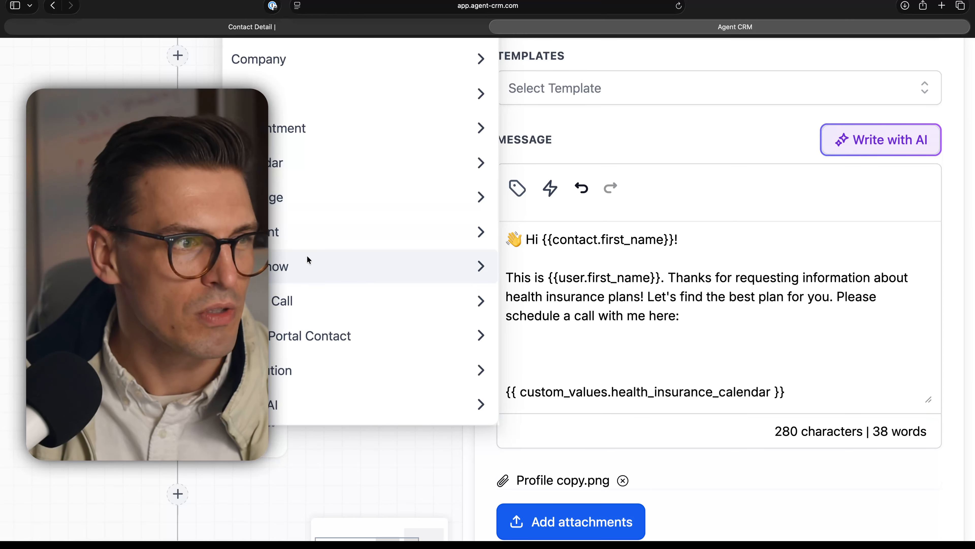
pyautogui.scroll(2, 308, 256)
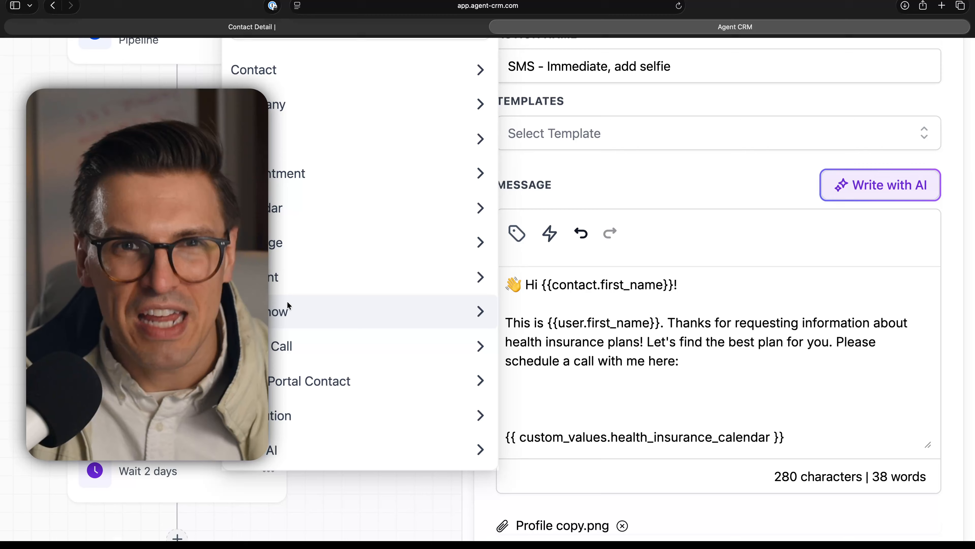
pyautogui.scroll(3, 273, 257)
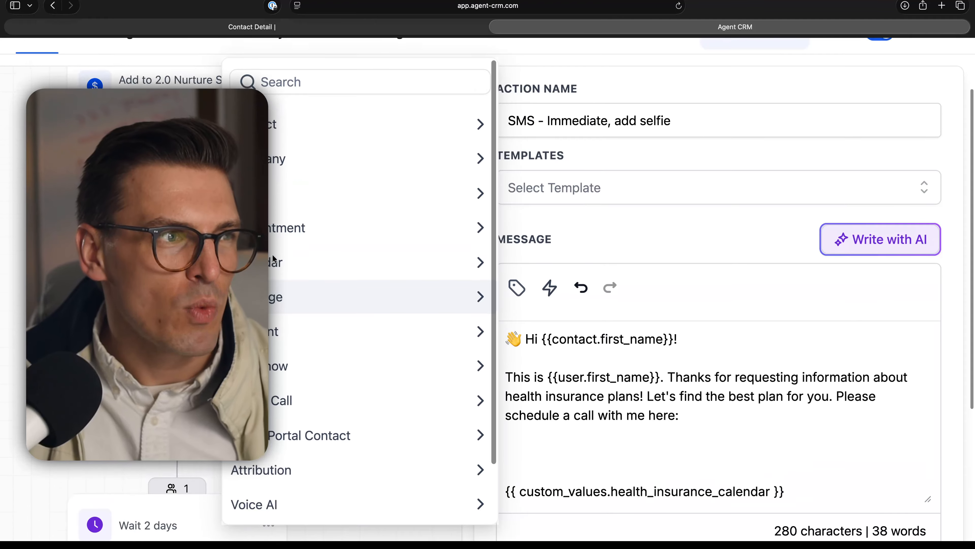
pyautogui.click(282, 137)
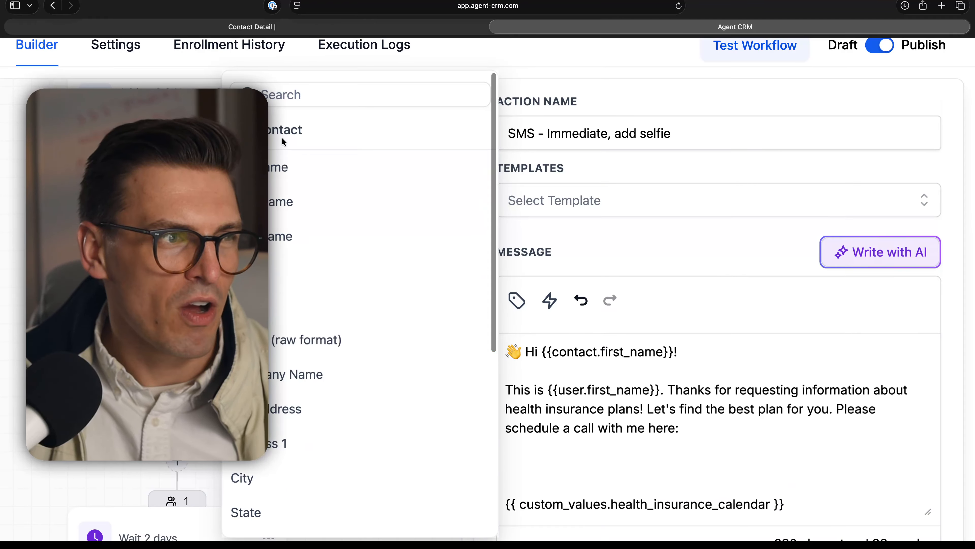
pyautogui.scroll(-5, 290, 358)
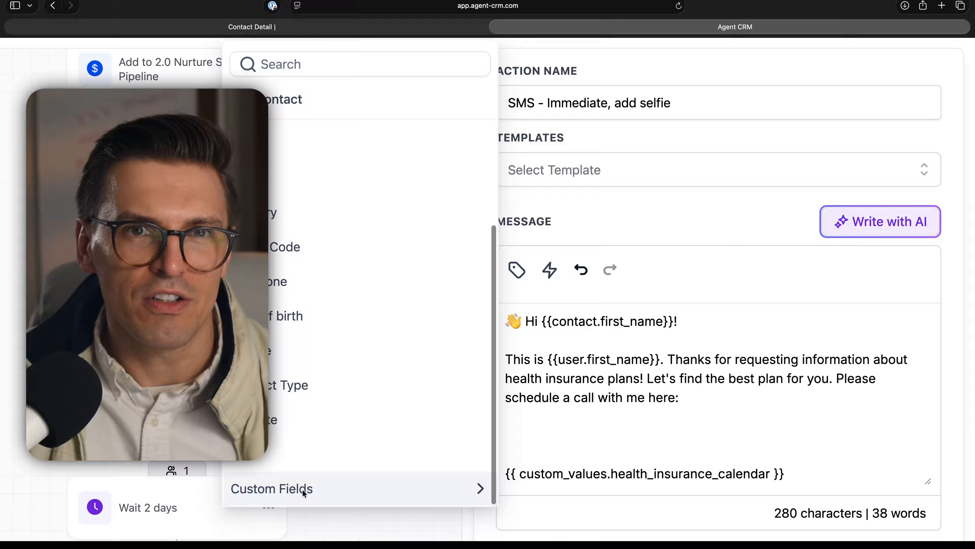
pyautogui.click(303, 491)
pyautogui.hscroll(-3, 328, 363)
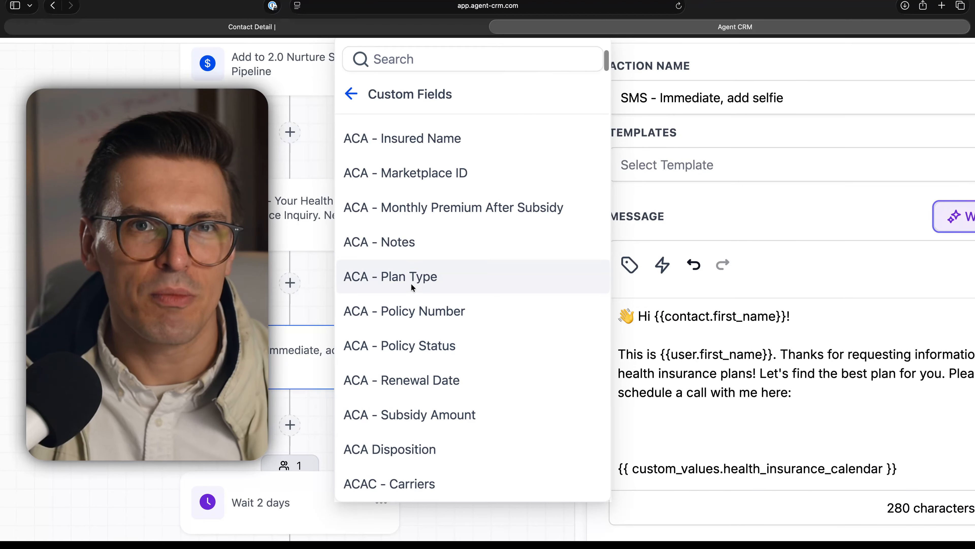
pyautogui.click(408, 319)
pyautogui.scroll(-3, 722, 448)
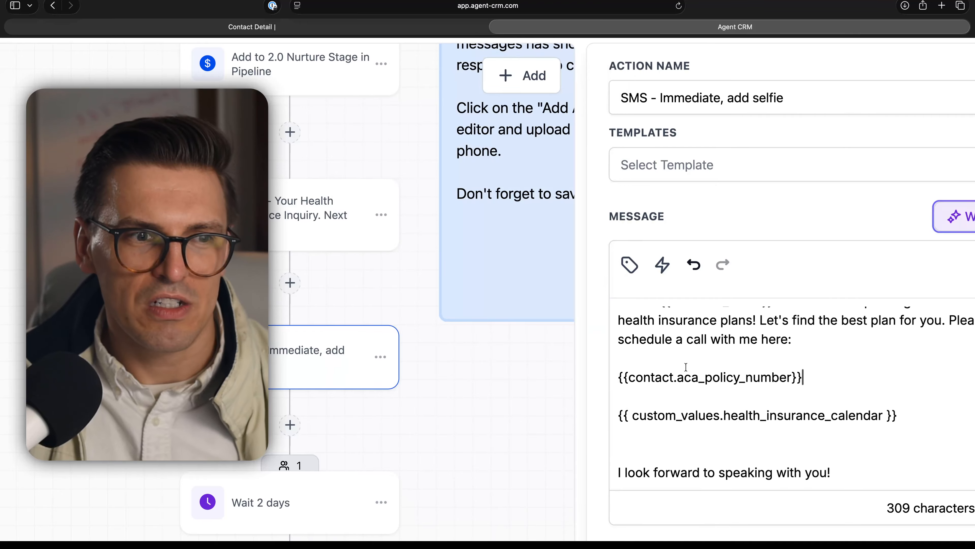
# - Add the line "Here's your policy number" directly above the {{contact.aca_policy_number}} placeholder in the SMS message
pyautogui.click(682, 360)
pyautogui.press('Return')
pyautogui.write('He')
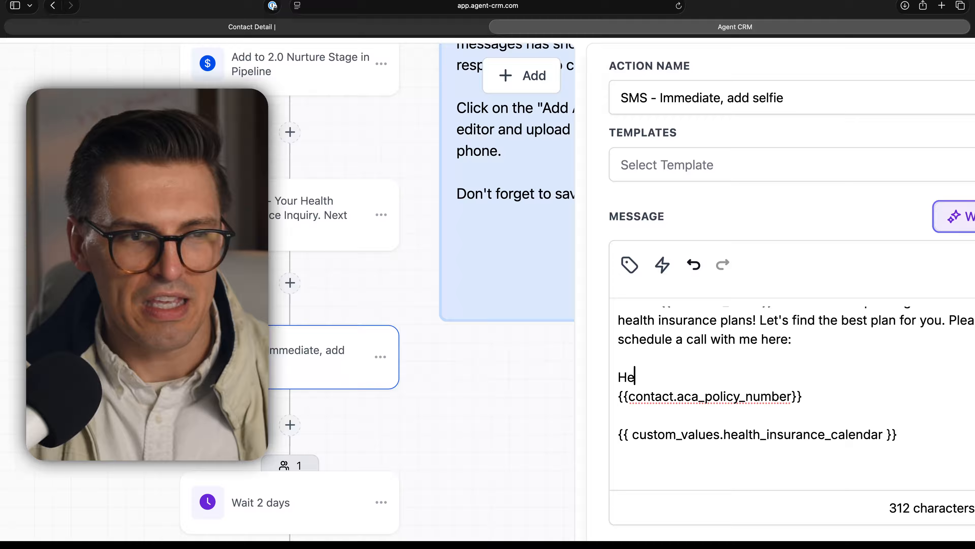
pyautogui.write("re's your policy number")
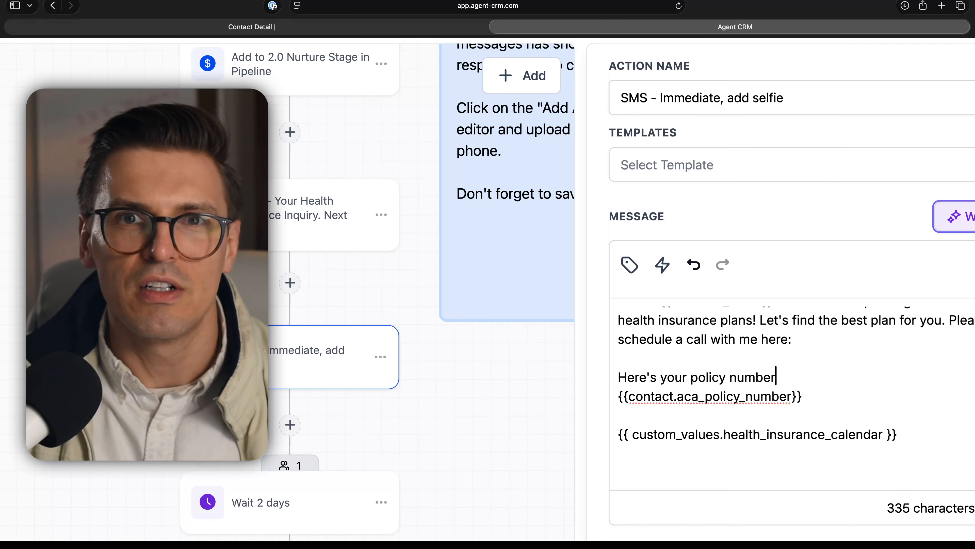
pyautogui.scroll(5, 717, 357)
pyautogui.hscroll(4, 717, 356)
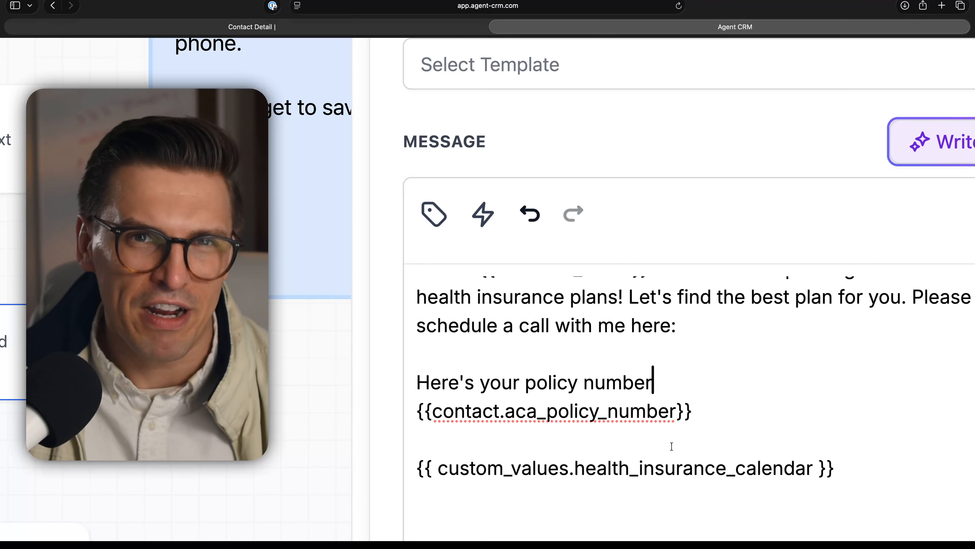
pyautogui.press('super+minus')
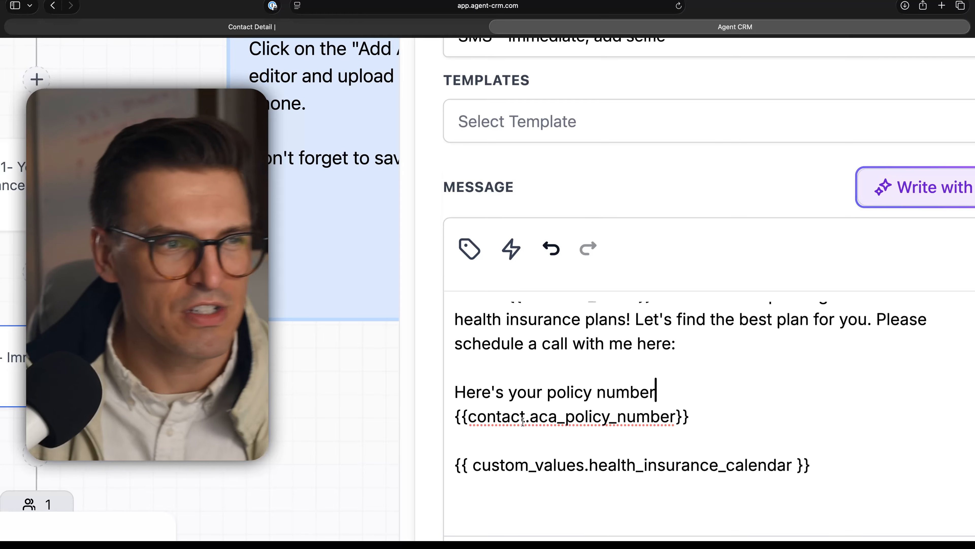
pyautogui.scroll(-5, 649, 444)
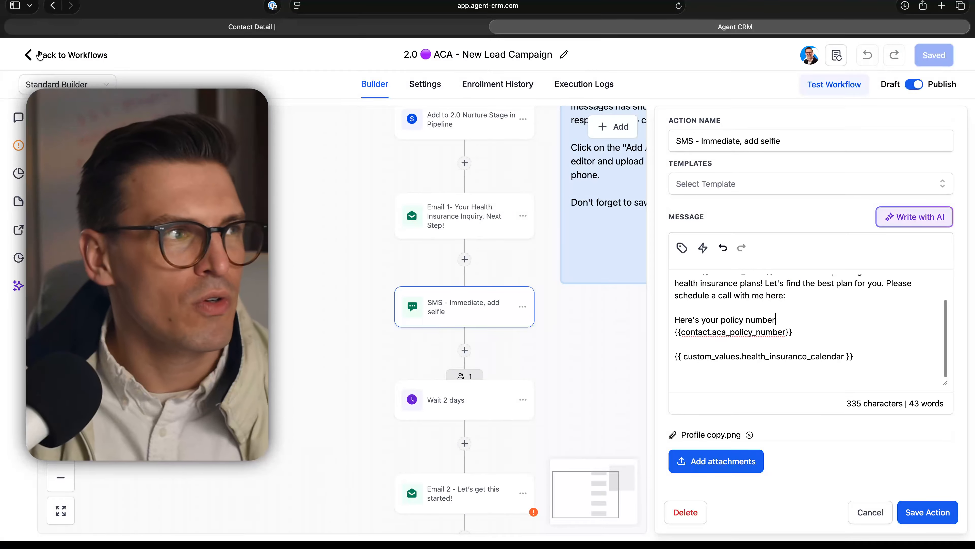
# - Leave the workflow, discarding the unsaved changes, and open the Custom Fields page of the account settings
pyautogui.click(73, 56)
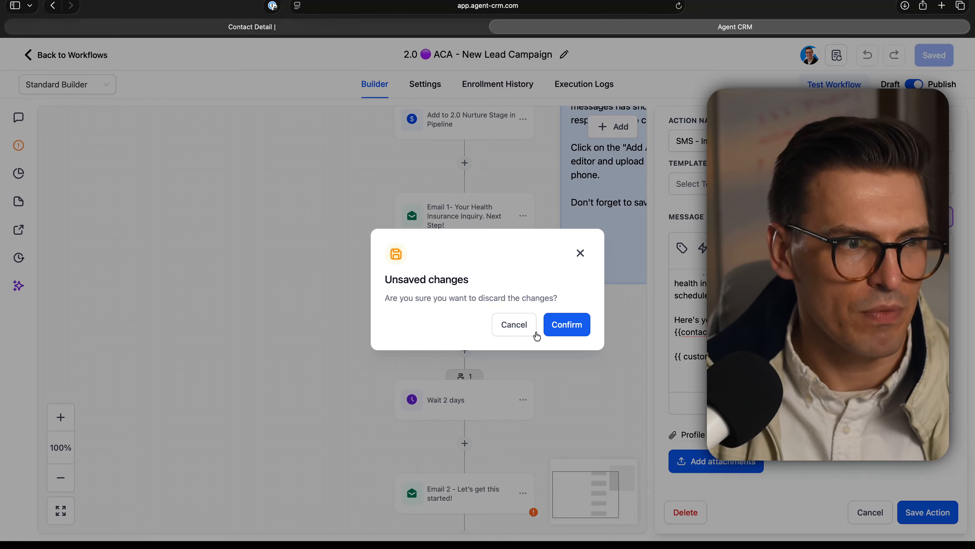
pyautogui.click(565, 329)
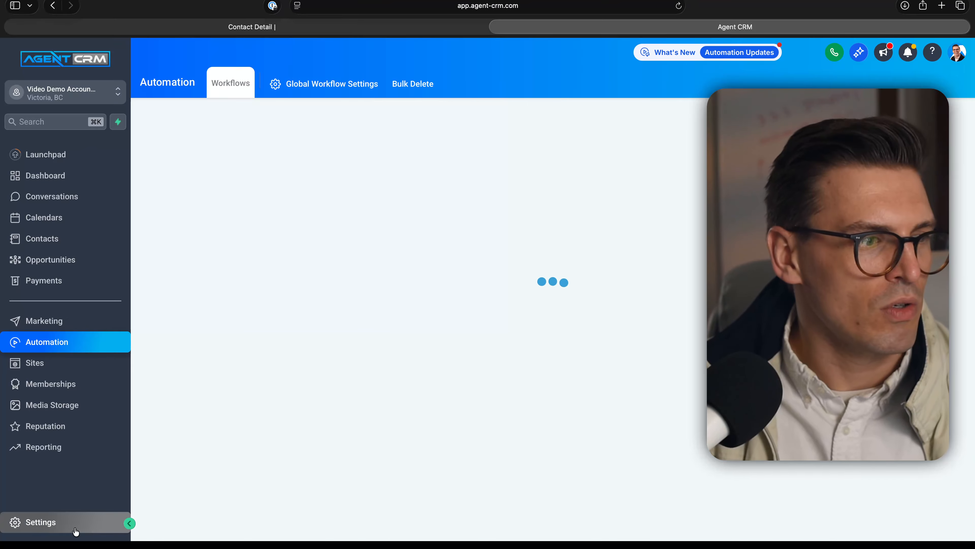
pyautogui.click(51, 516)
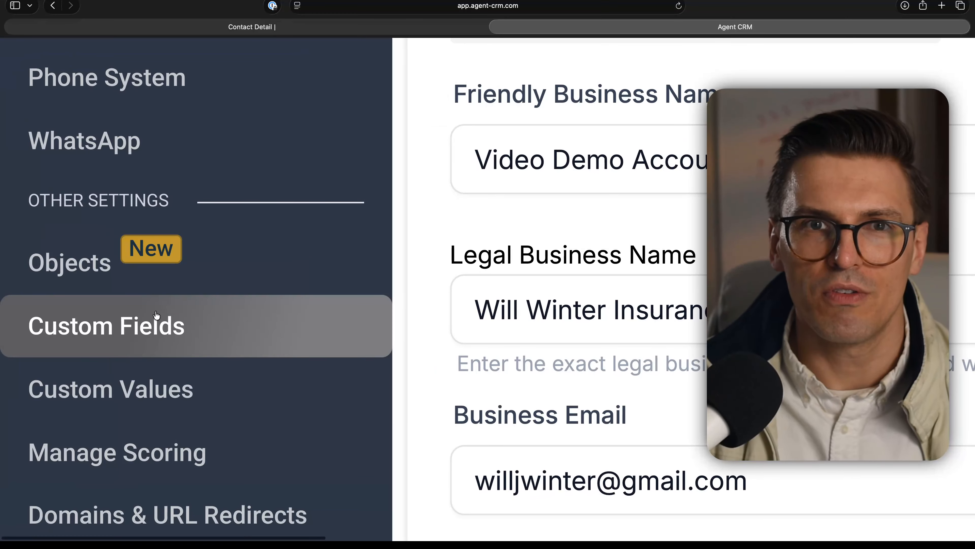
pyautogui.click(157, 315)
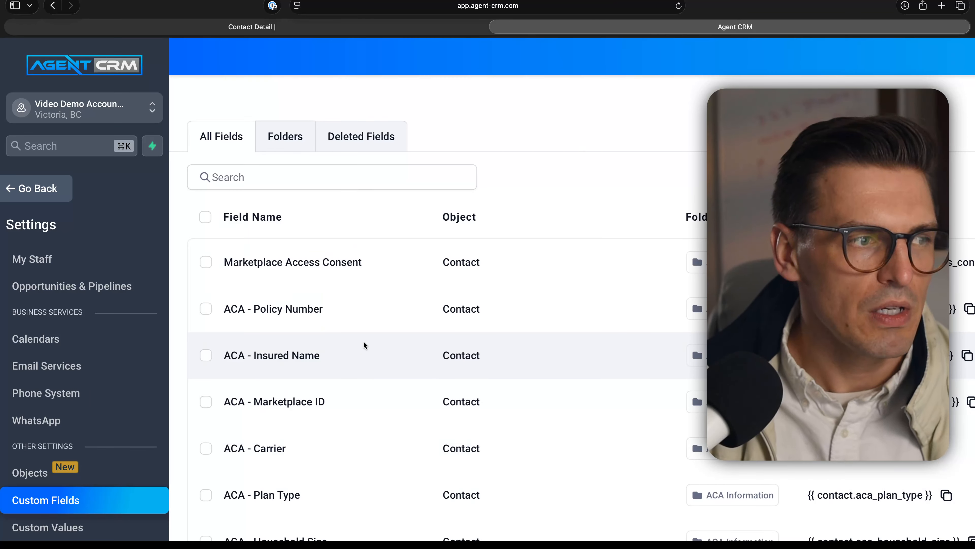
pyautogui.scroll(-1, 364, 341)
pyautogui.press('super+minus')
pyautogui.press('super+minus')
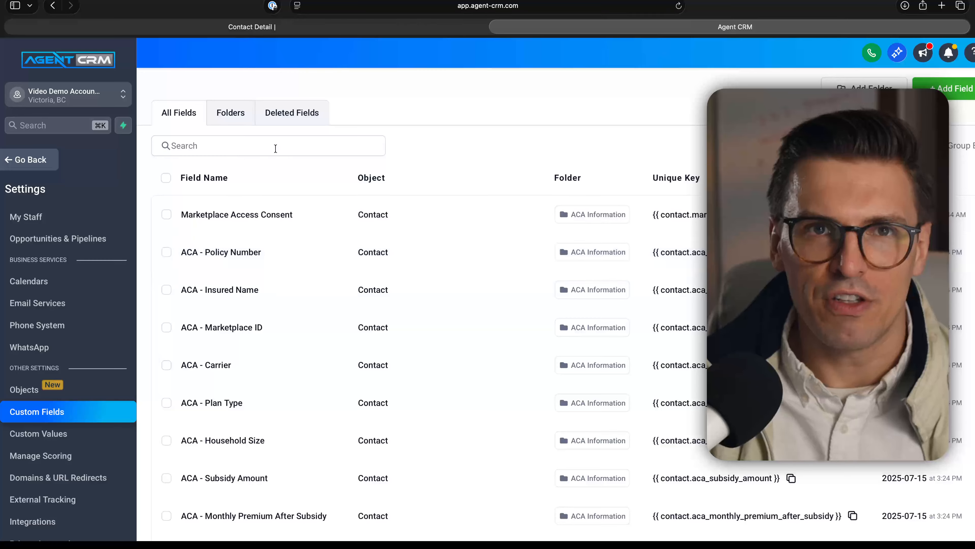
# - Look through the custom field folders and the deleted fields, and return to the list of all fields
pyautogui.click(238, 114)
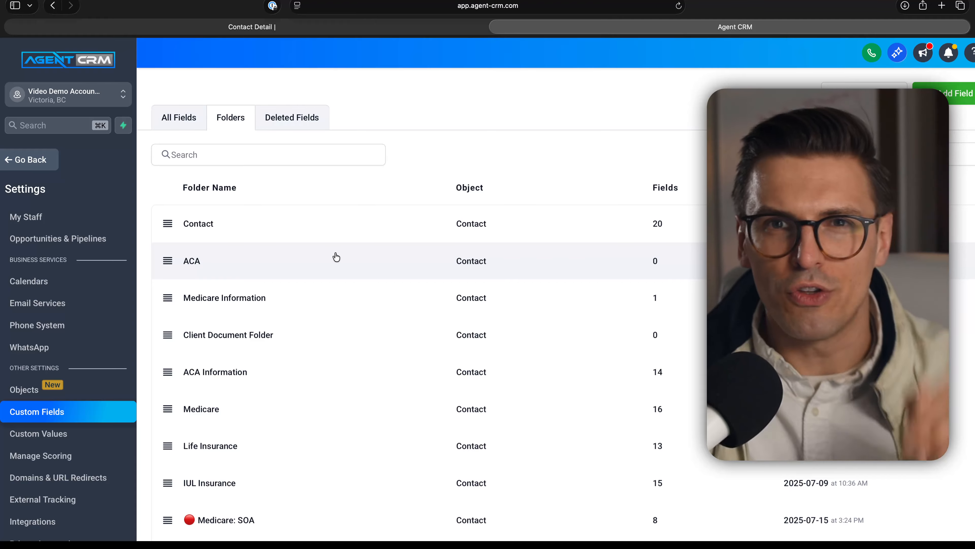
pyautogui.click(288, 123)
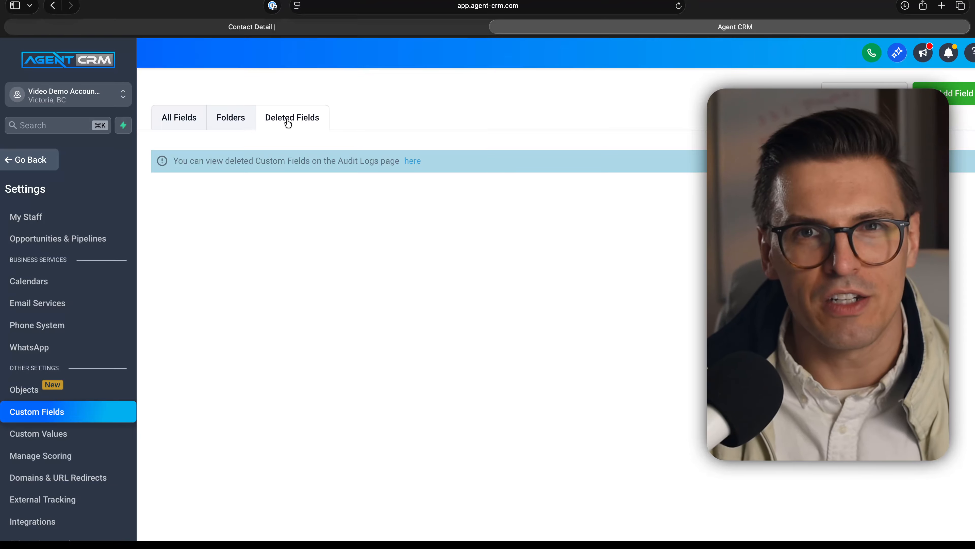
pyautogui.click(169, 120)
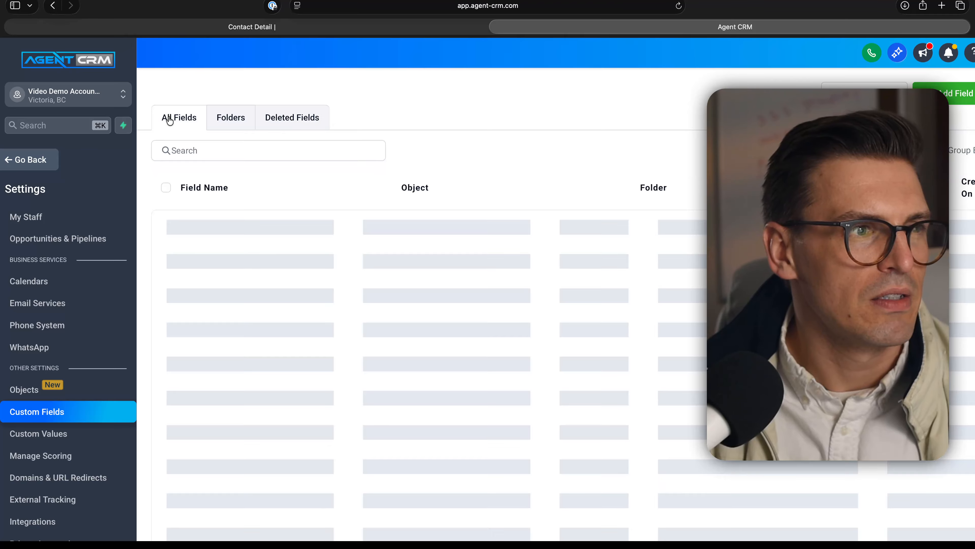
pyautogui.scroll(-2, 290, 273)
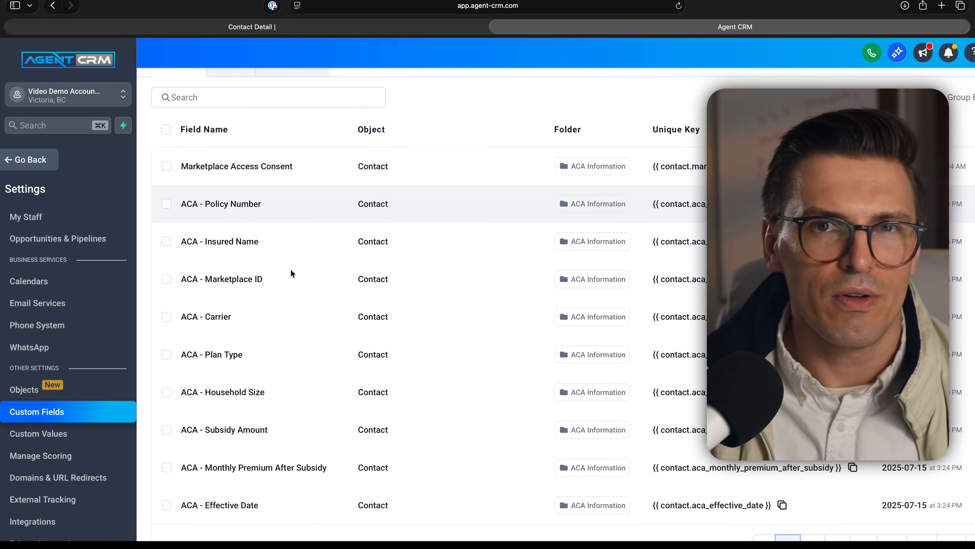
pyautogui.scroll(2, 290, 273)
# - Move the Life Insurance folder directly below the Contact folder in the custom field folders list
pyautogui.click(246, 123)
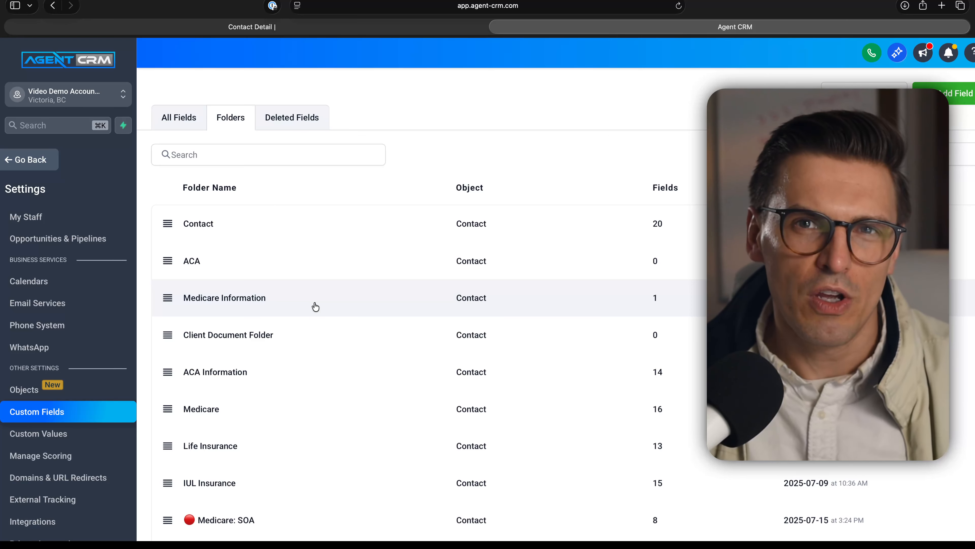
pyautogui.scroll(-3, 269, 334)
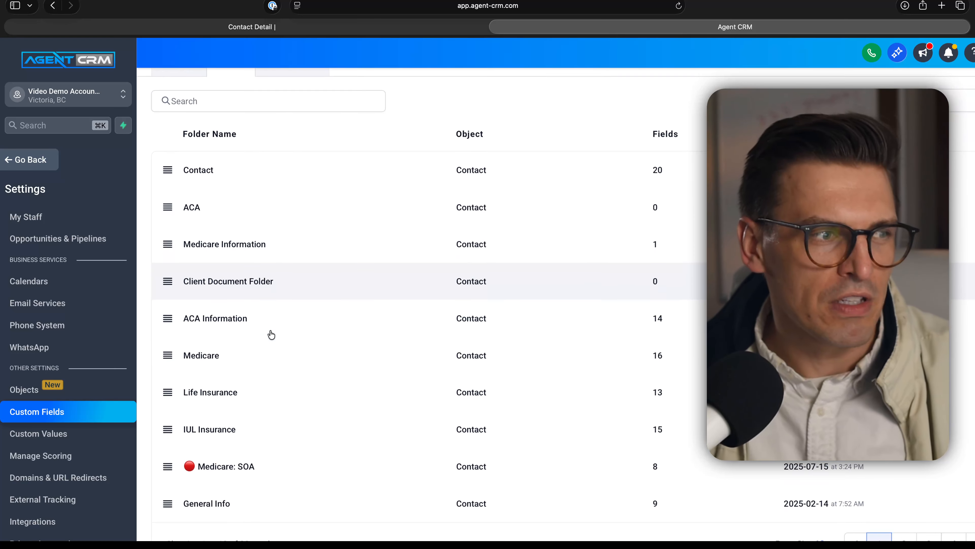
pyautogui.scroll(-1, 216, 410)
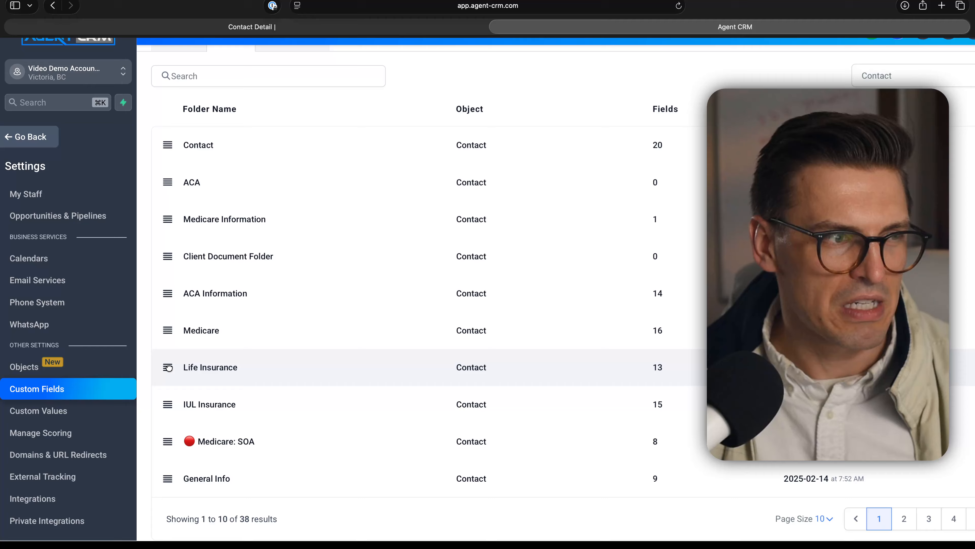
pyautogui.moveTo(168, 368); pyautogui.dragTo(185, 180)
pyautogui.scroll(5, 177, 188)
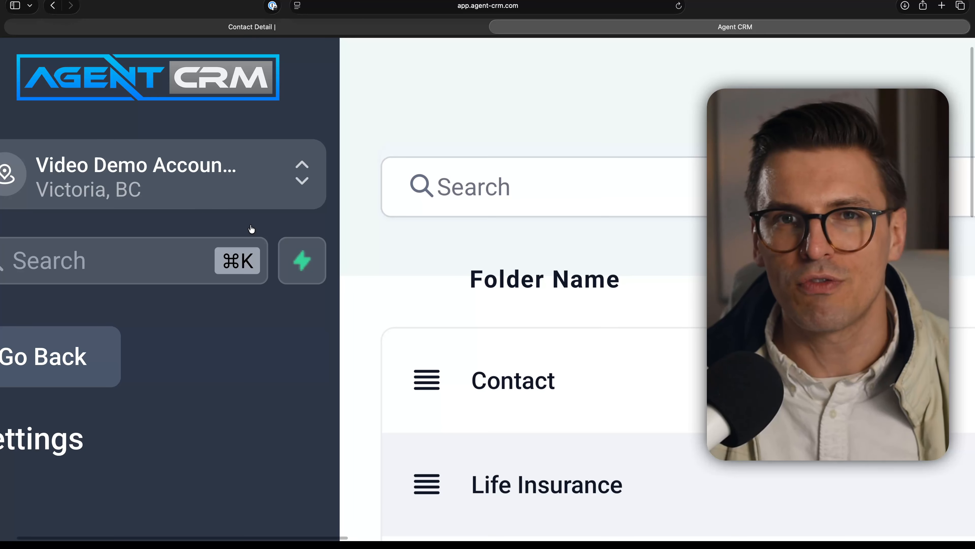
pyautogui.scroll(-3, 555, 320)
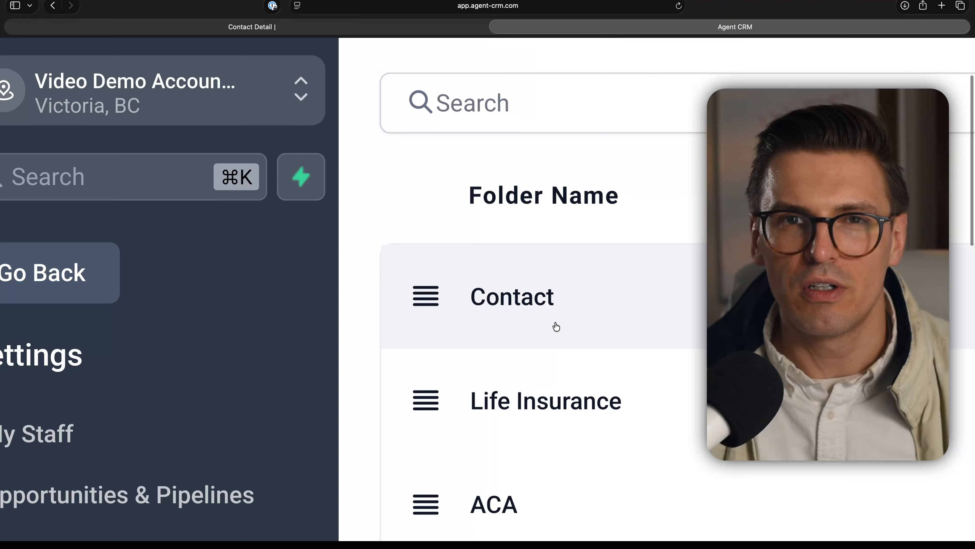
pyautogui.scroll(-1, 556, 326)
pyautogui.hscroll(4, 555, 325)
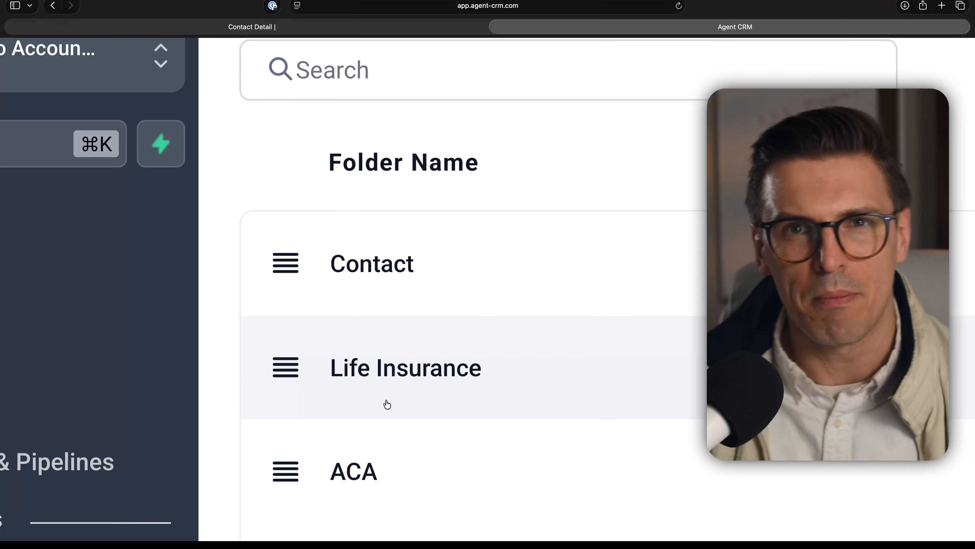
# - Open the rename dialog of the Life Insurance folder and close it without changing the name
pyautogui.scroll(-3, 387, 404)
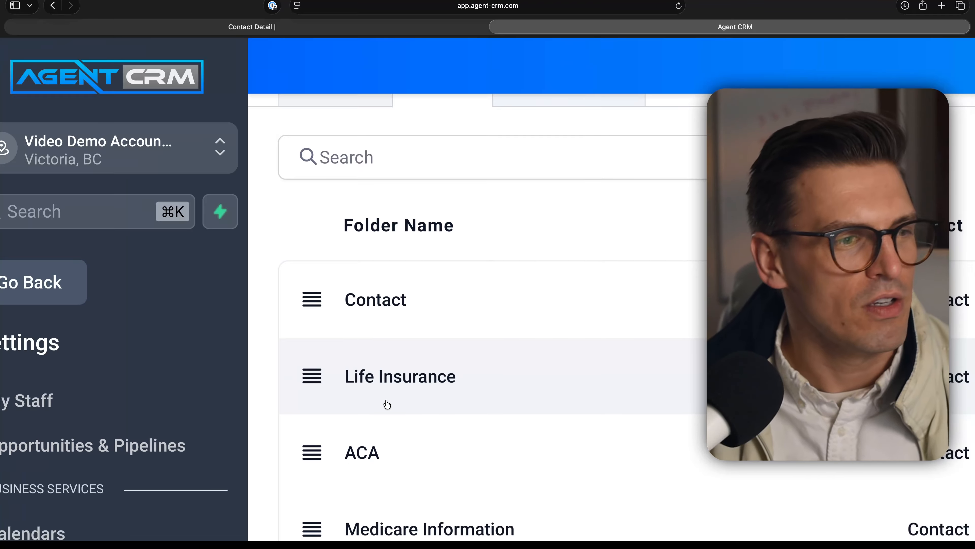
pyautogui.hscroll(2, 387, 404)
pyautogui.scroll(-2, 387, 404)
pyautogui.scroll(-5, 387, 404)
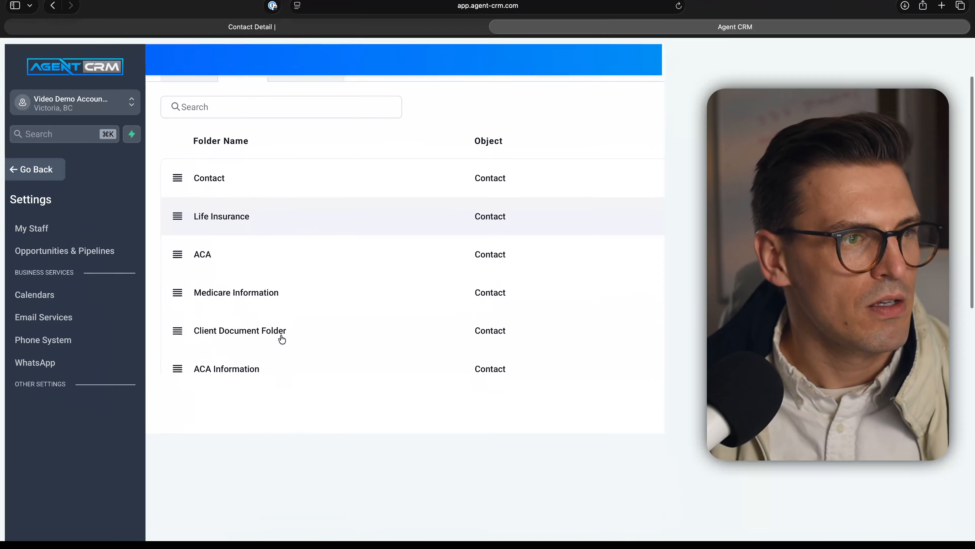
pyautogui.scroll(-3, 387, 404)
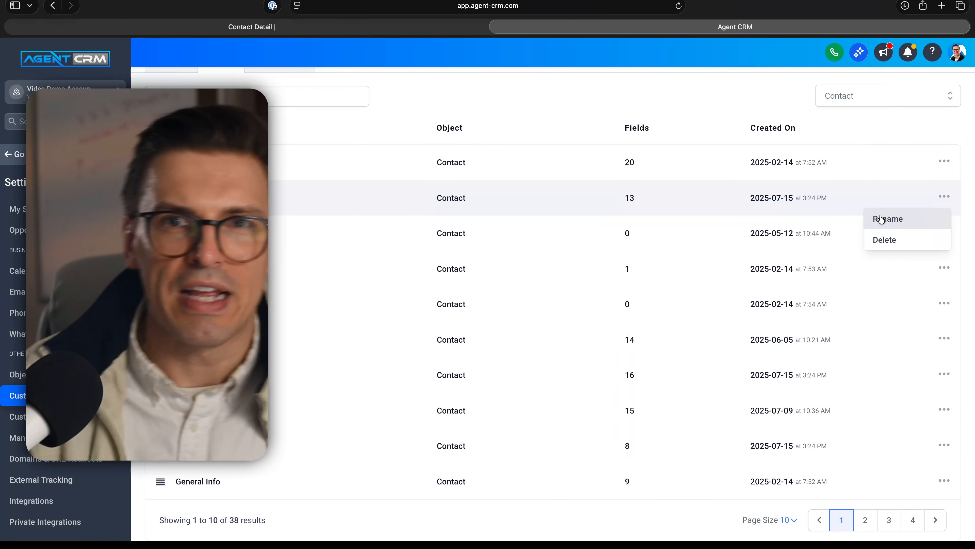
pyautogui.click(882, 219)
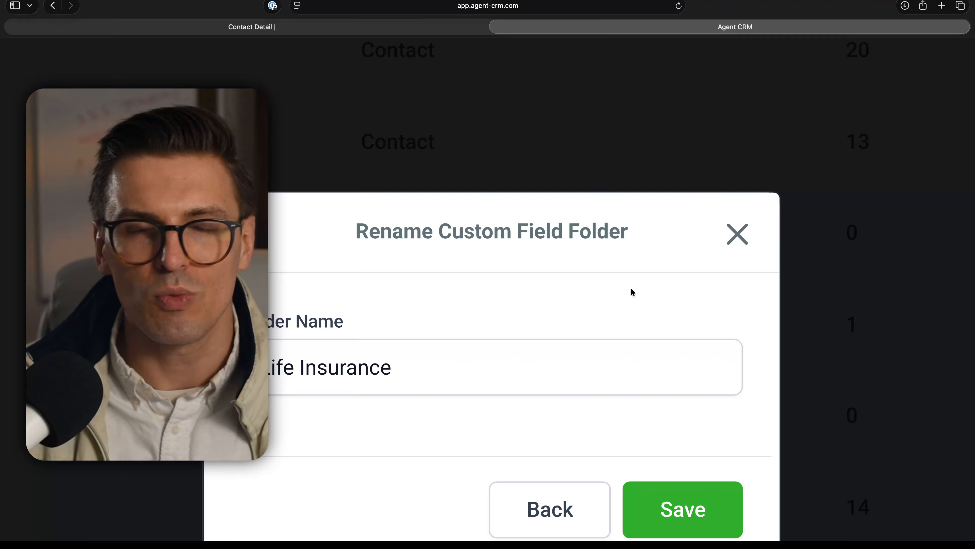
pyautogui.click(733, 241)
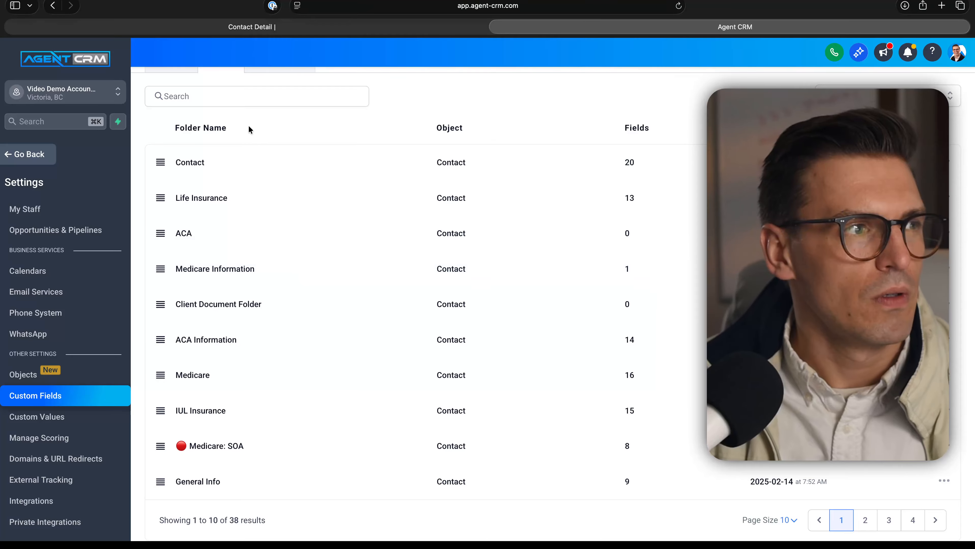
# - Return to the list of all custom fields, search it for "Policy Num" and look through the matching fields
pyautogui.scroll(2, 248, 127)
pyautogui.click(169, 115)
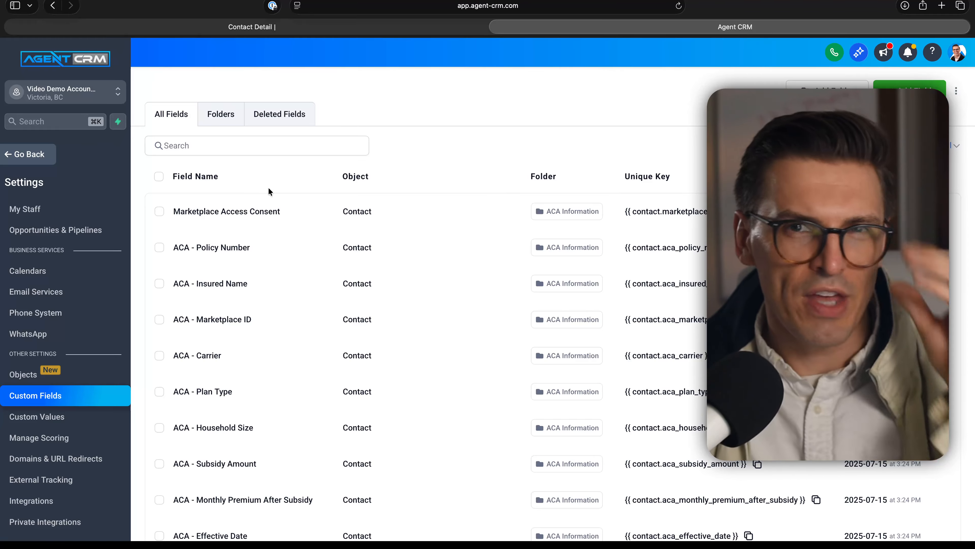
pyautogui.click(254, 146)
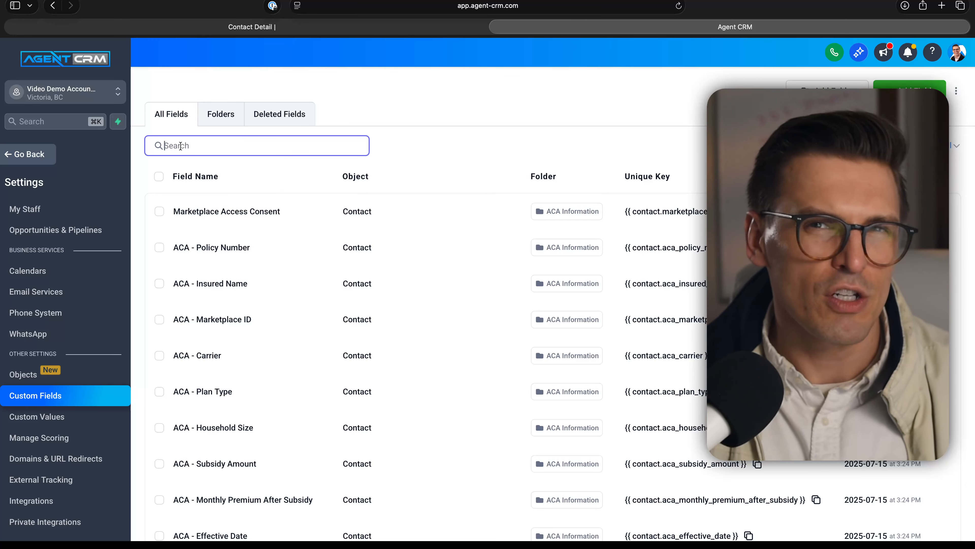
pyautogui.write('Policy Num')
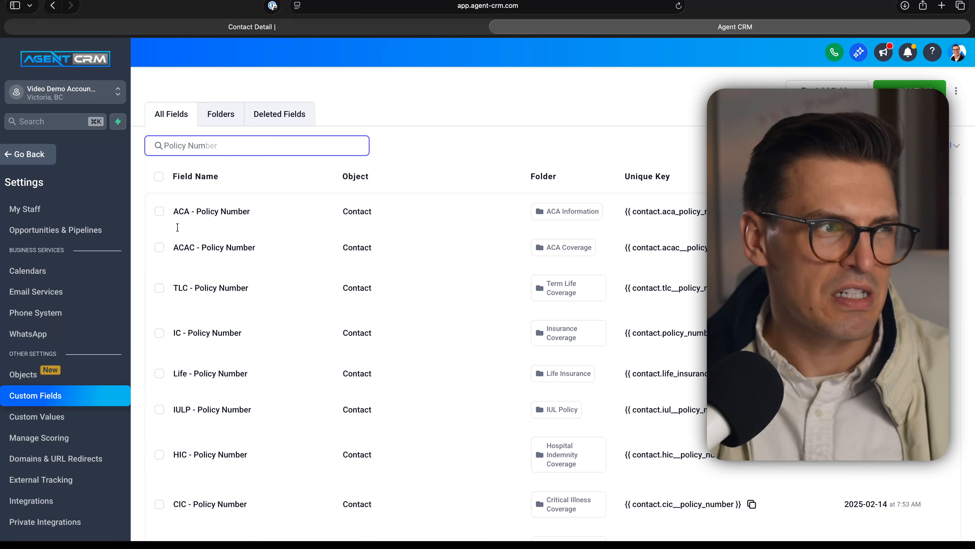
pyautogui.scroll(-1, 221, 276)
pyautogui.scroll(-3, 221, 276)
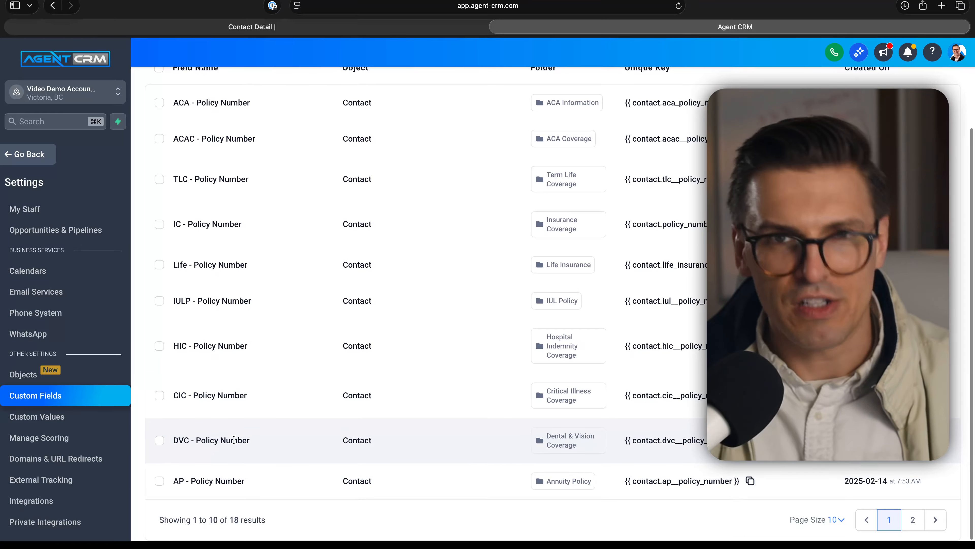
pyautogui.scroll(3, 233, 439)
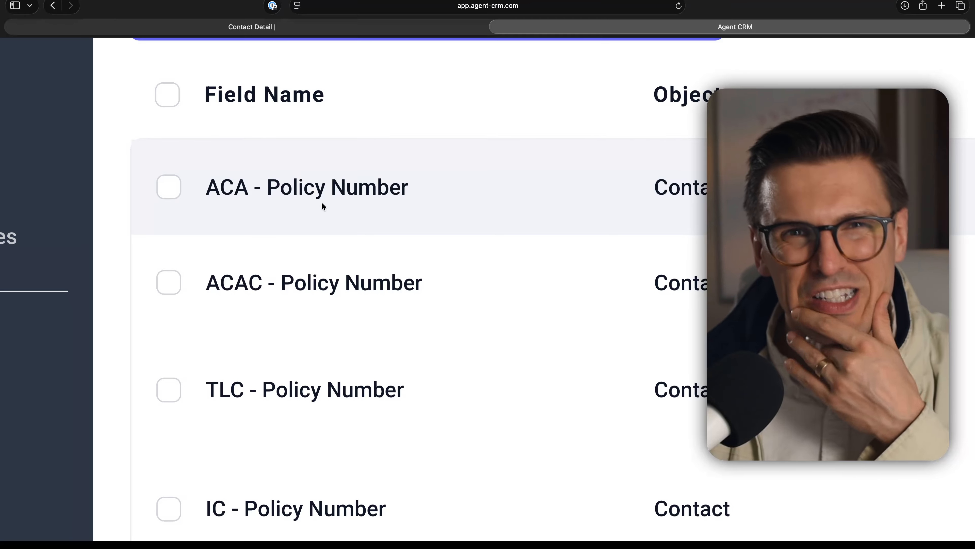
pyautogui.scroll(-5, 305, 209)
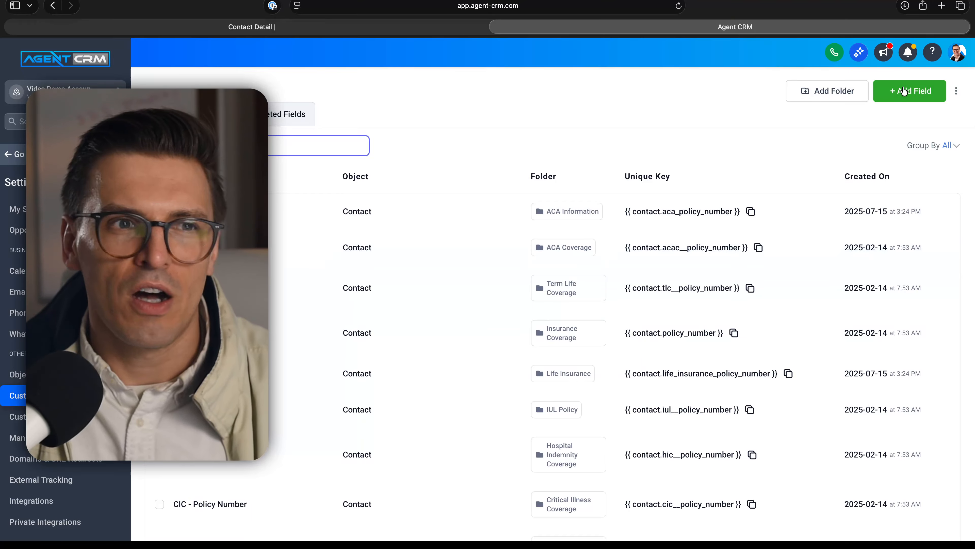
# - Start a new custom field and preview the Single Line, Multi Line, Text Box List, Phone, Monetary and Number types
pyautogui.click(907, 90)
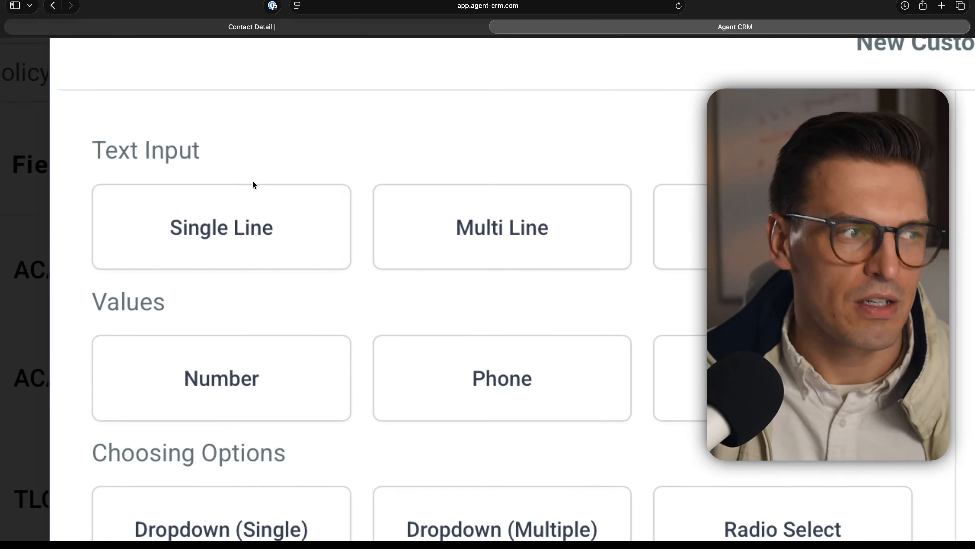
pyautogui.click(251, 194)
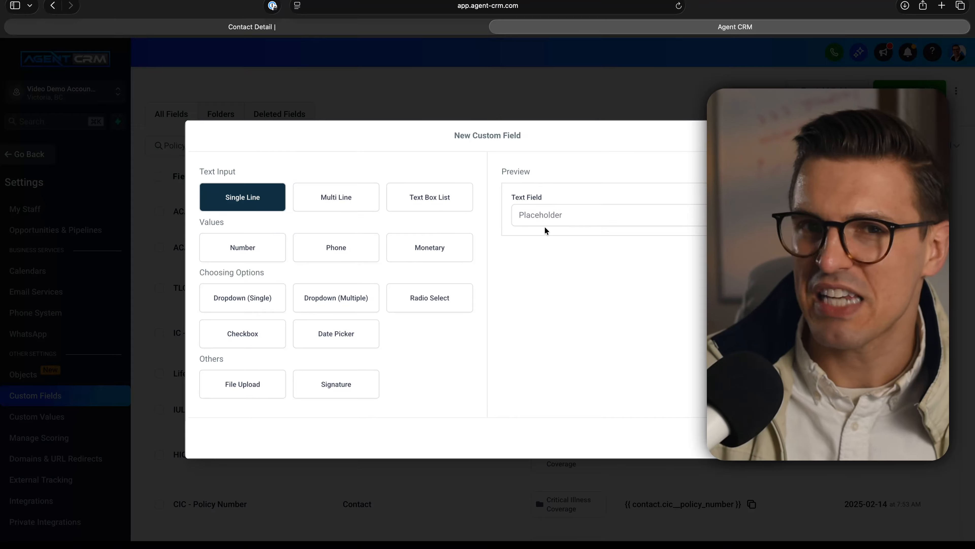
pyautogui.click(329, 200)
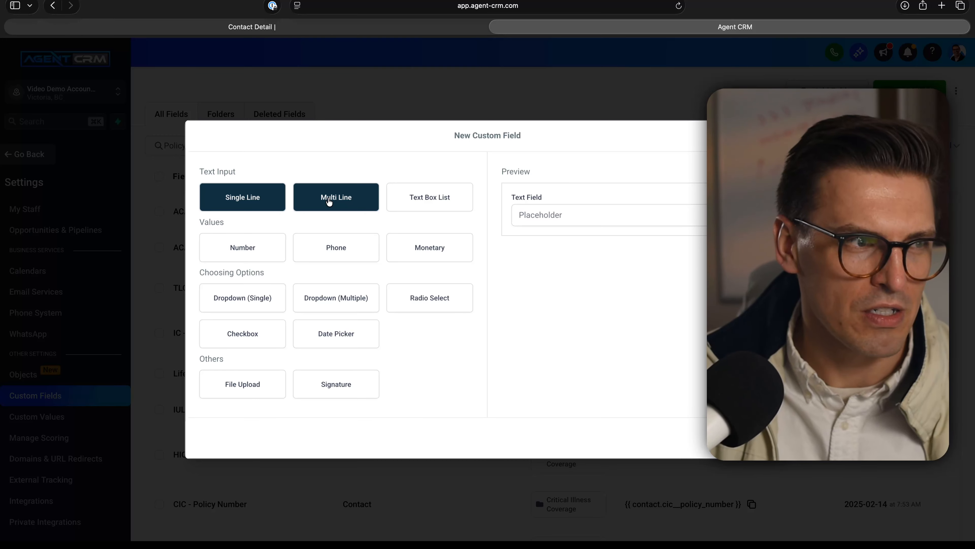
pyautogui.click(395, 205)
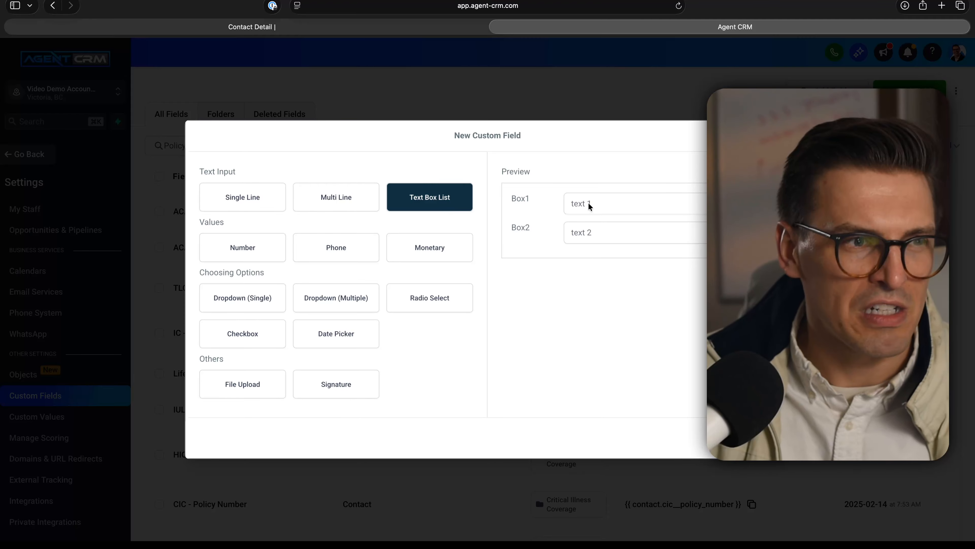
pyautogui.click(345, 249)
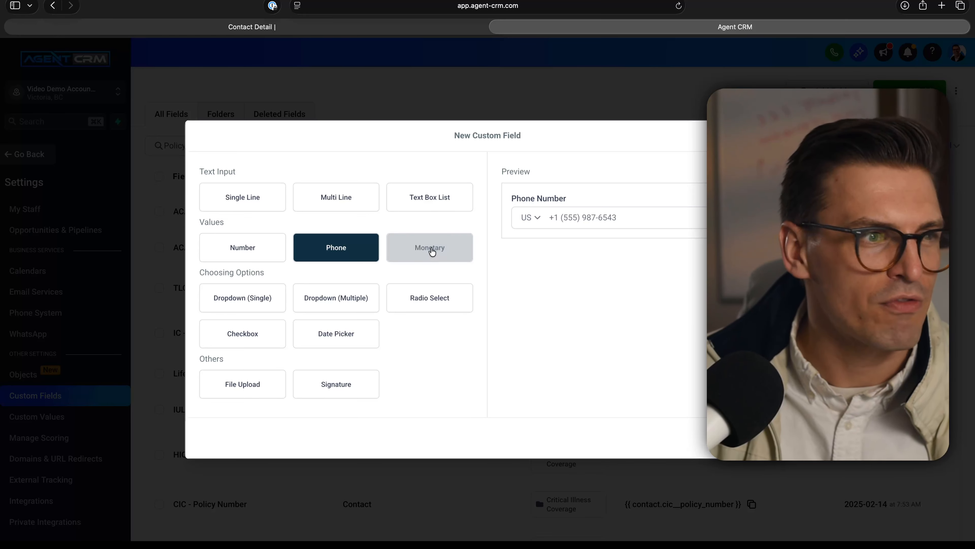
pyautogui.click(436, 254)
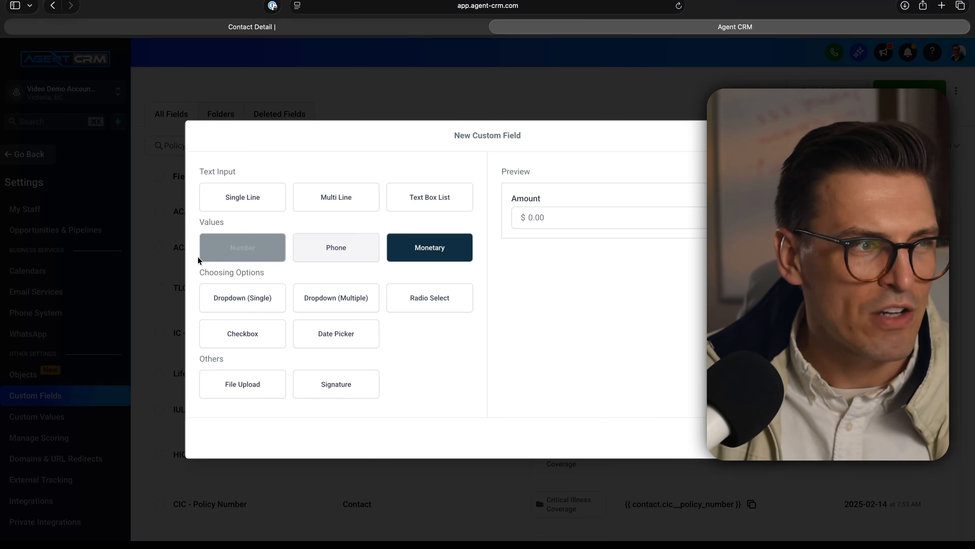
pyautogui.click(257, 262)
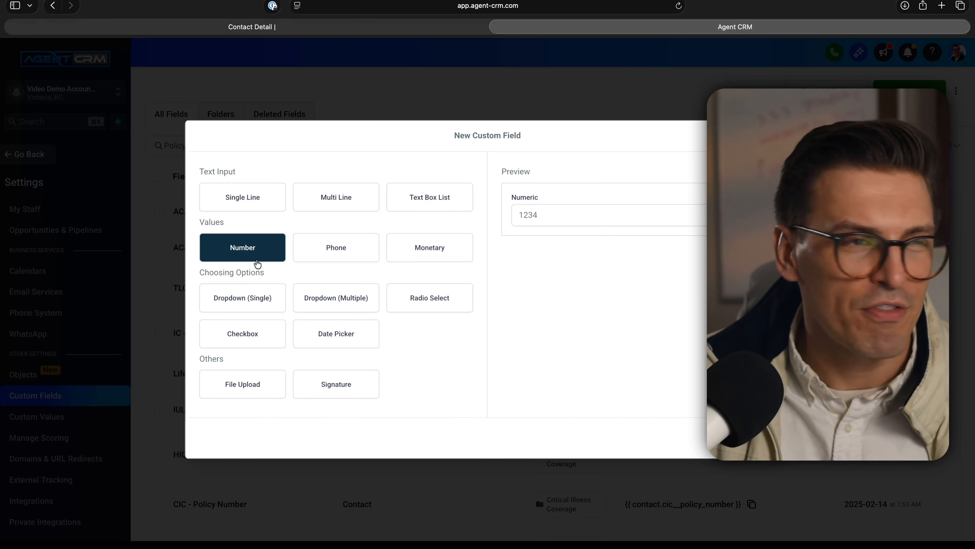
# - Preview the Dropdown (Single), Dropdown (Multiple), Radio Select, Checkbox and Single Line types, trying the sample lists of both dropdowns
pyautogui.click(264, 300)
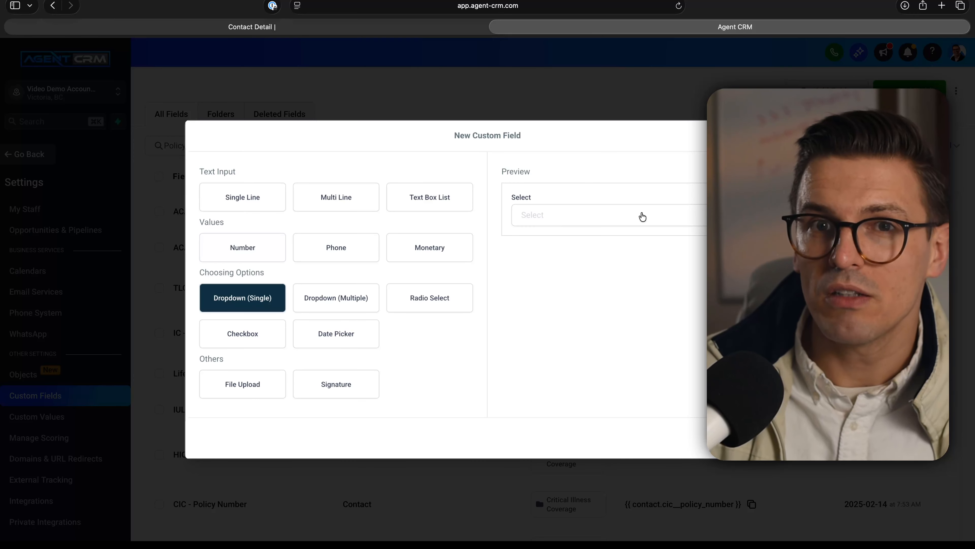
pyautogui.click(605, 217)
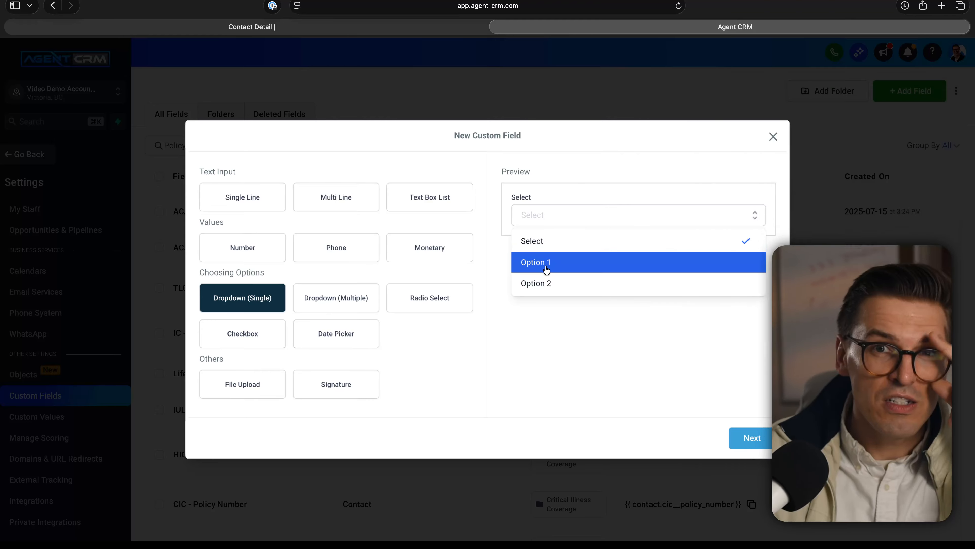
pyautogui.click(346, 292)
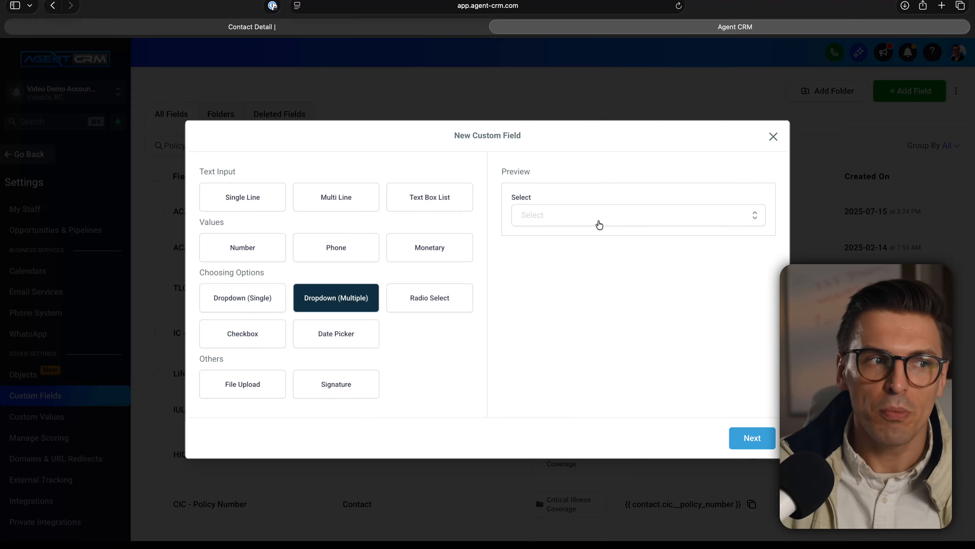
pyautogui.click(600, 220)
pyautogui.click(607, 249)
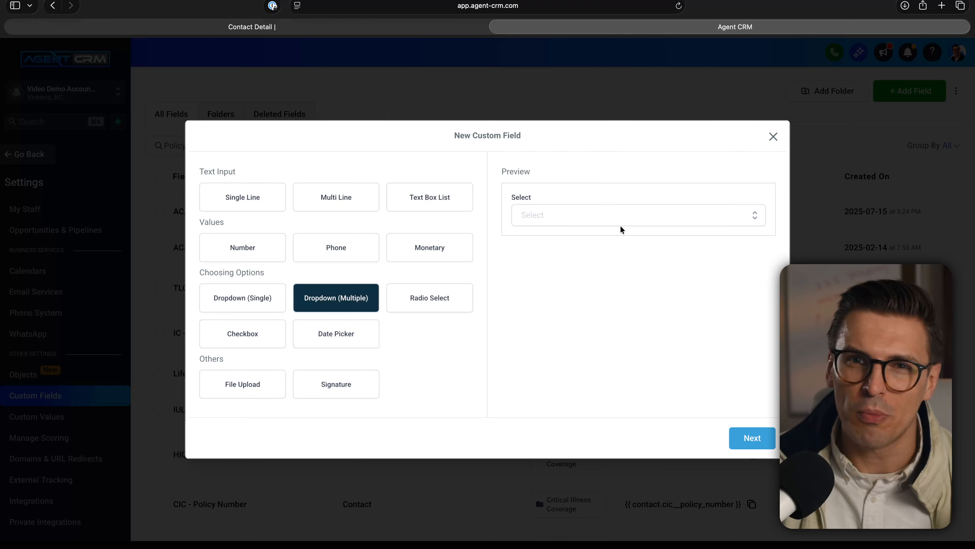
pyautogui.click(600, 218)
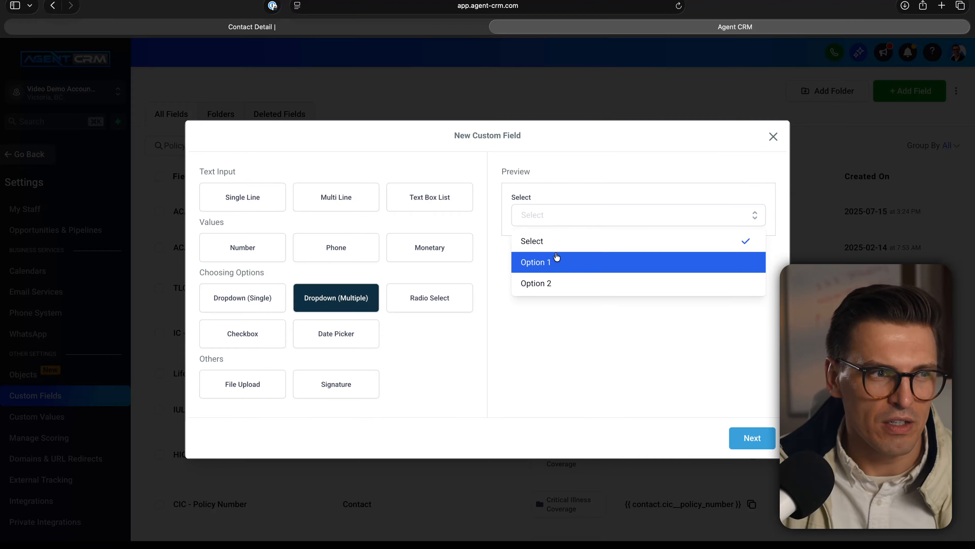
pyautogui.click(560, 257)
pyautogui.click(580, 220)
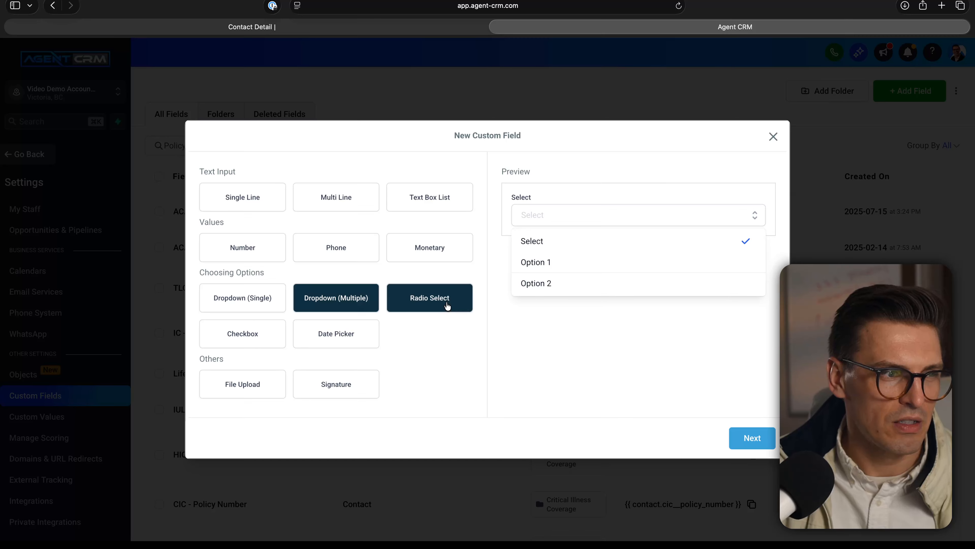
pyautogui.click(446, 305)
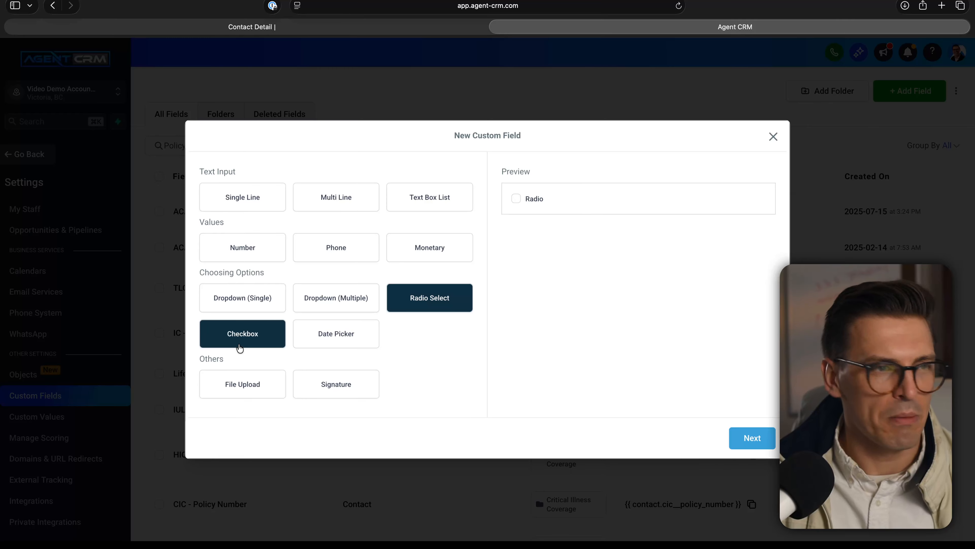
pyautogui.click(240, 348)
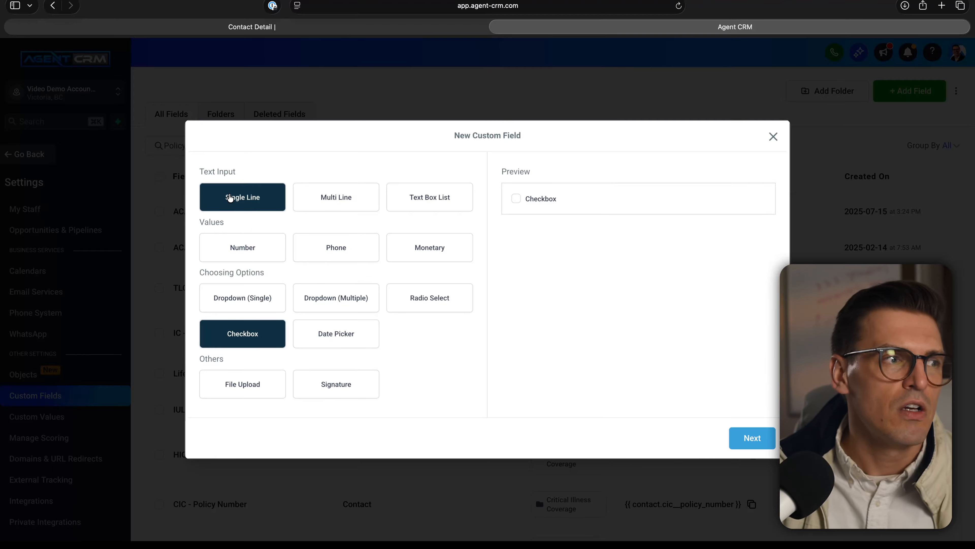
pyautogui.click(229, 198)
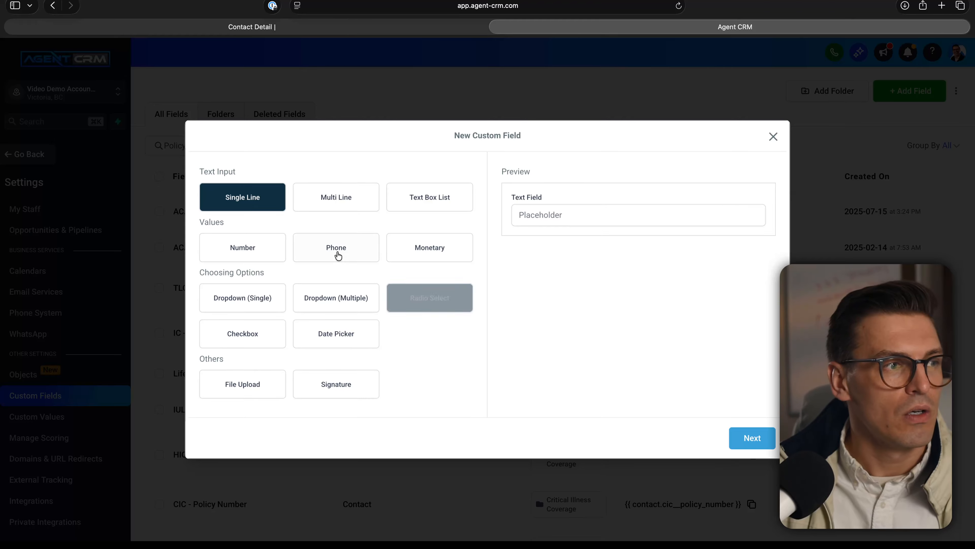
# - Choose Dropdown (Single) as the new field's type and name the field "ACA Carrier Name"
pyautogui.click(280, 298)
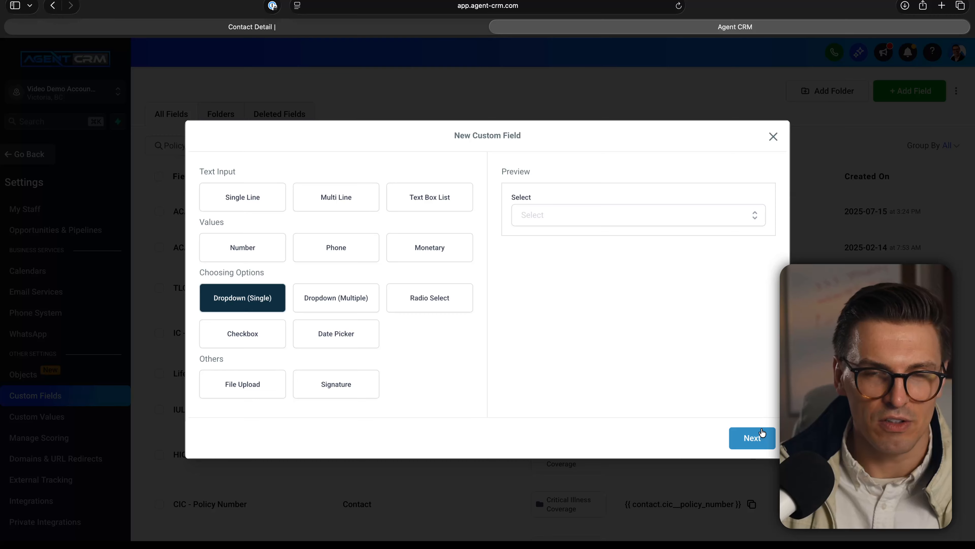
pyautogui.click(746, 442)
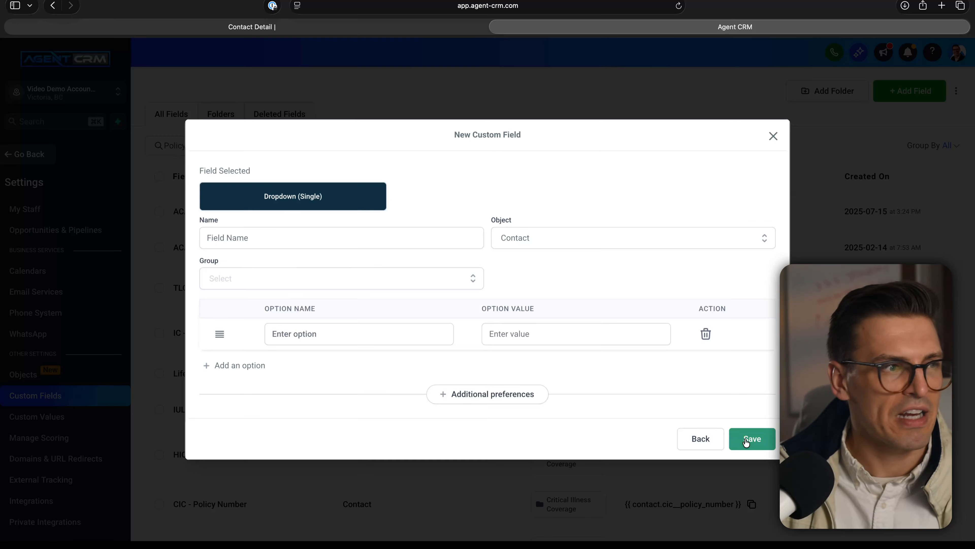
pyautogui.click(290, 229)
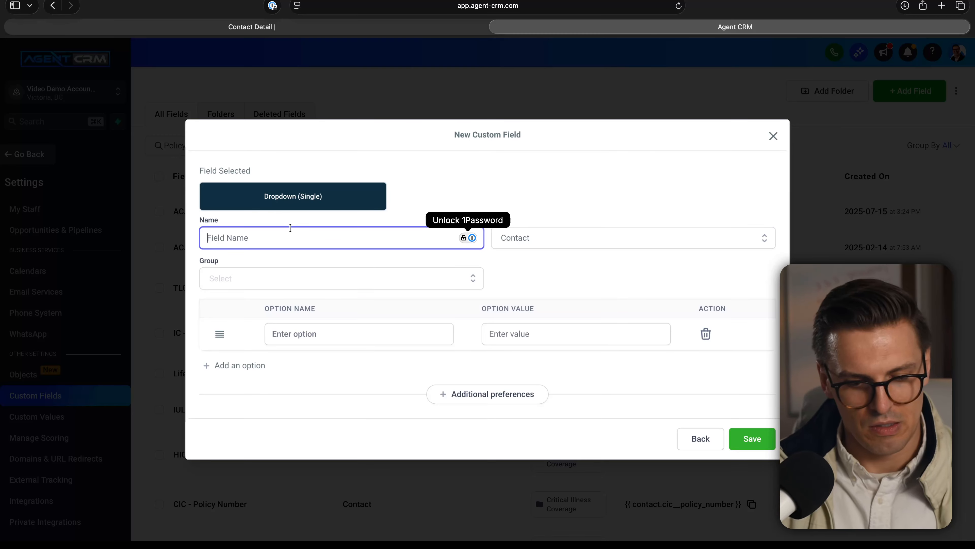
pyautogui.write('ACA Carrier')
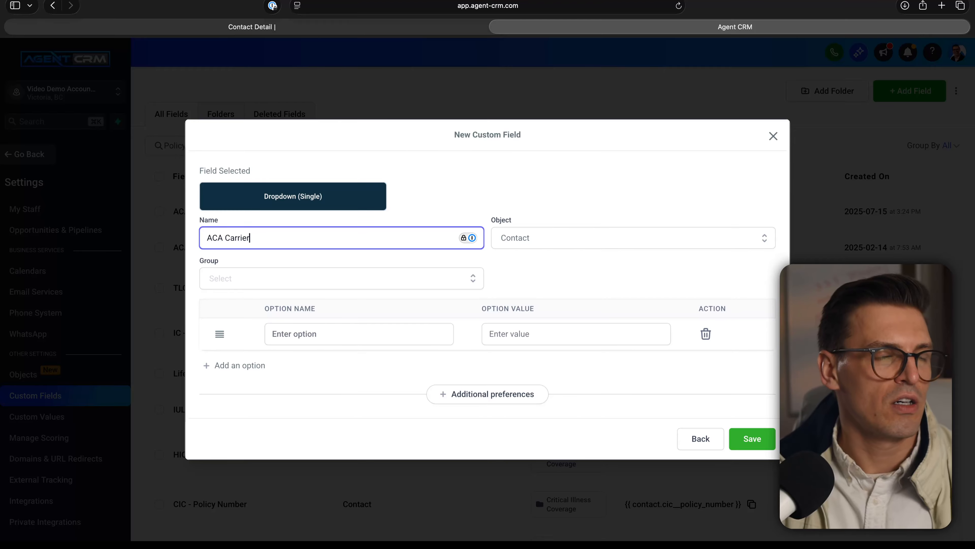
pyautogui.write(' Name')
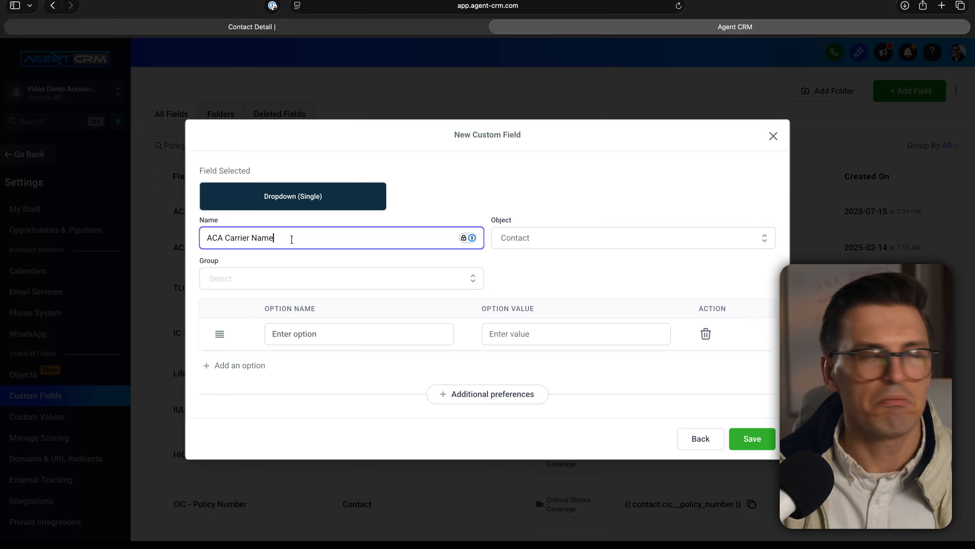
# - Give the ACA Carrier Name dropdown the three options Cigna, Aetna and Option 3
pyautogui.click(329, 339)
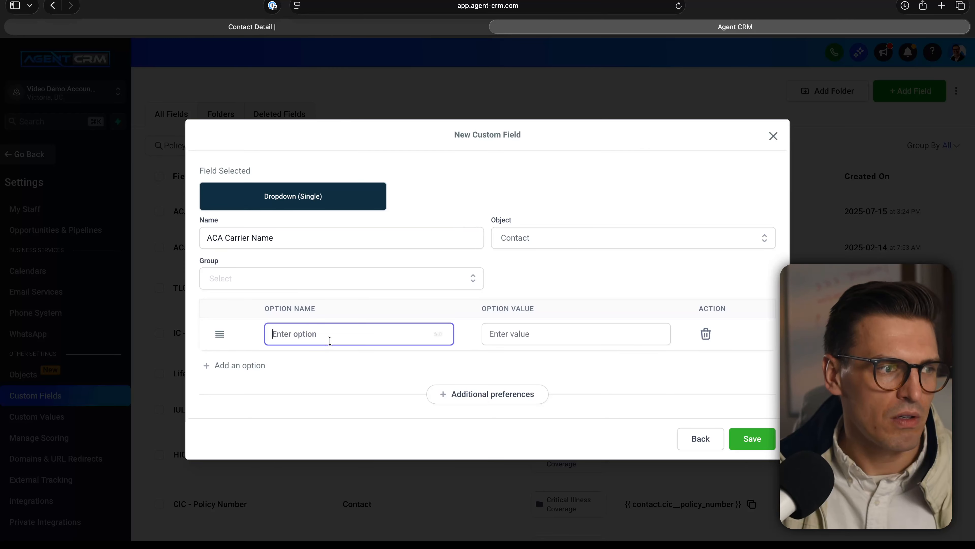
pyautogui.write('Cigna')
pyautogui.scroll(3, 334, 342)
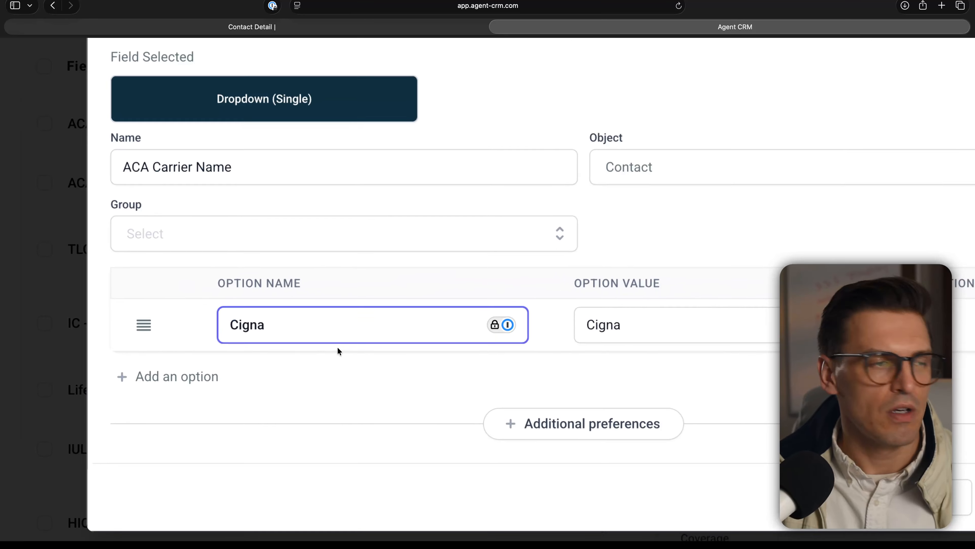
pyautogui.click(175, 371)
pyautogui.click(294, 354)
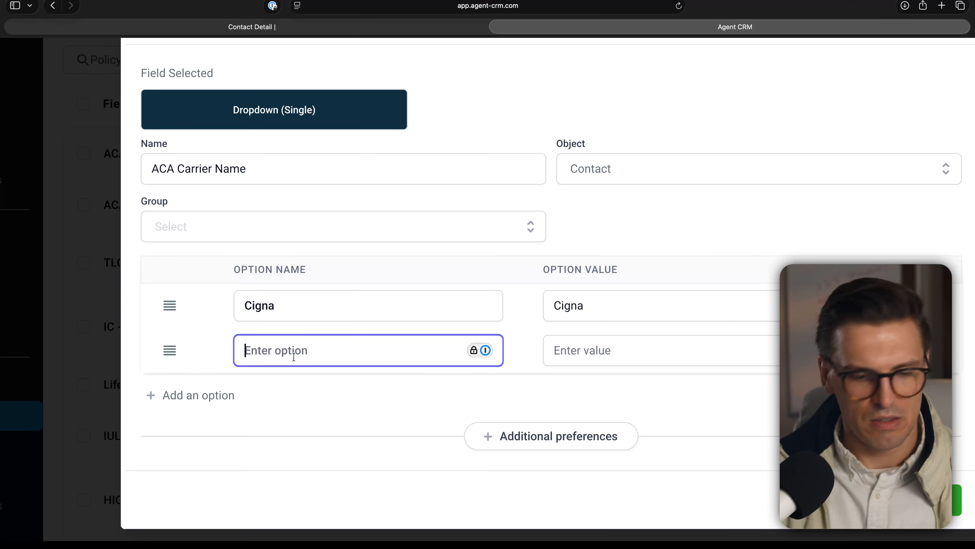
pyautogui.write('Aetna')
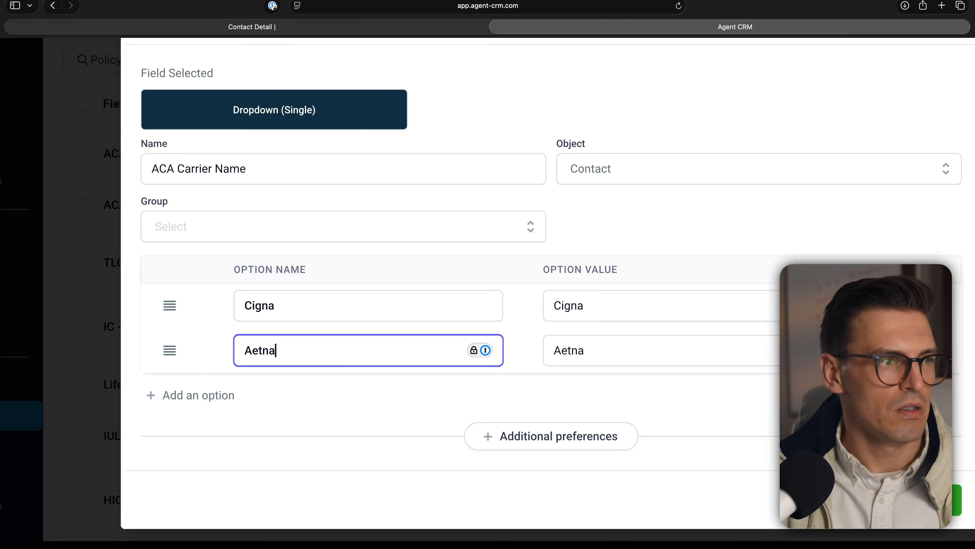
pyautogui.click(199, 396)
pyautogui.click(292, 392)
pyautogui.write('Option 3')
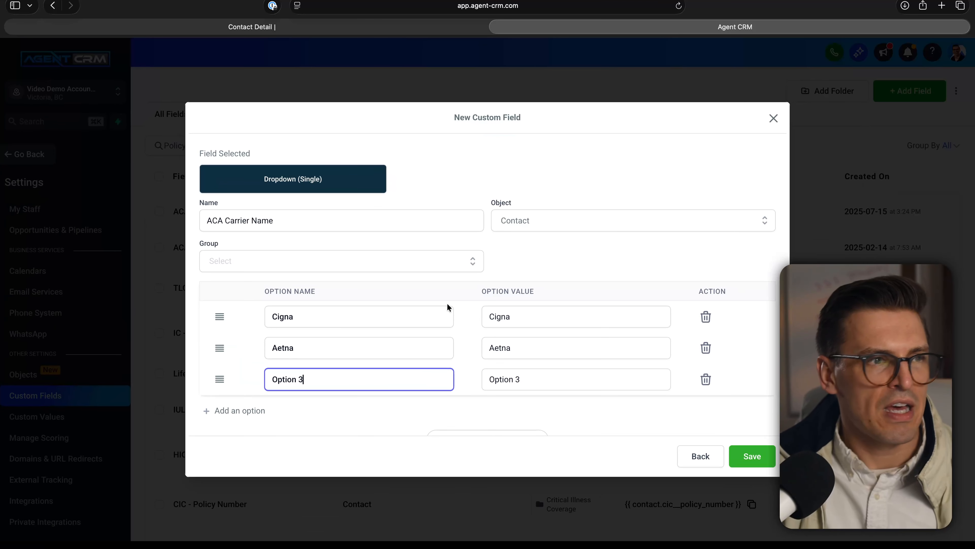
# - Assign the ACA Carrier Name field to the ACA group and save it
pyautogui.click(459, 236)
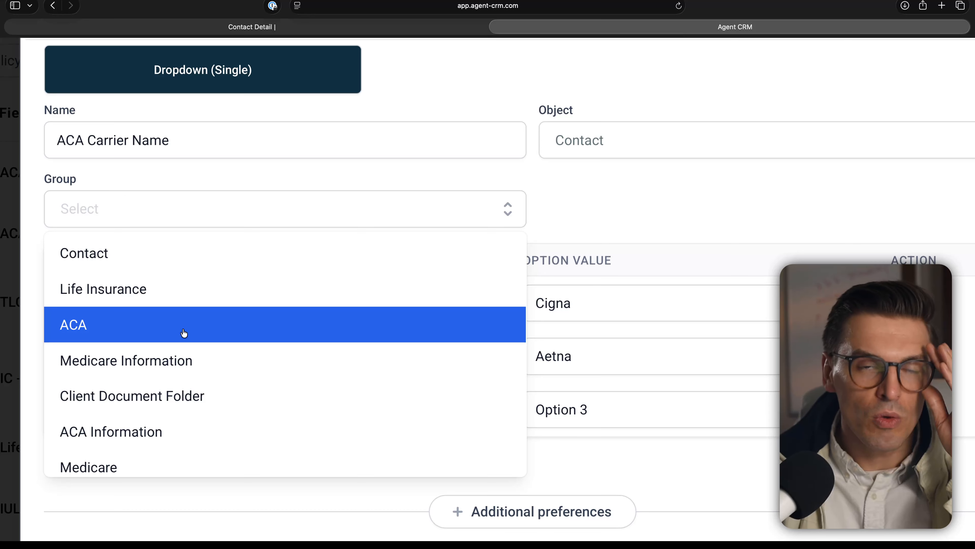
pyautogui.click(184, 333)
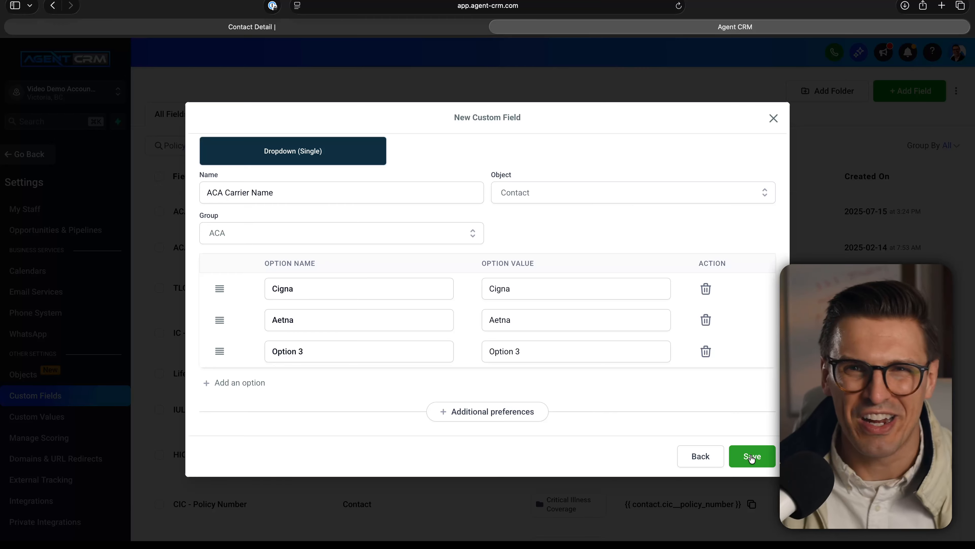
pyautogui.click(752, 457)
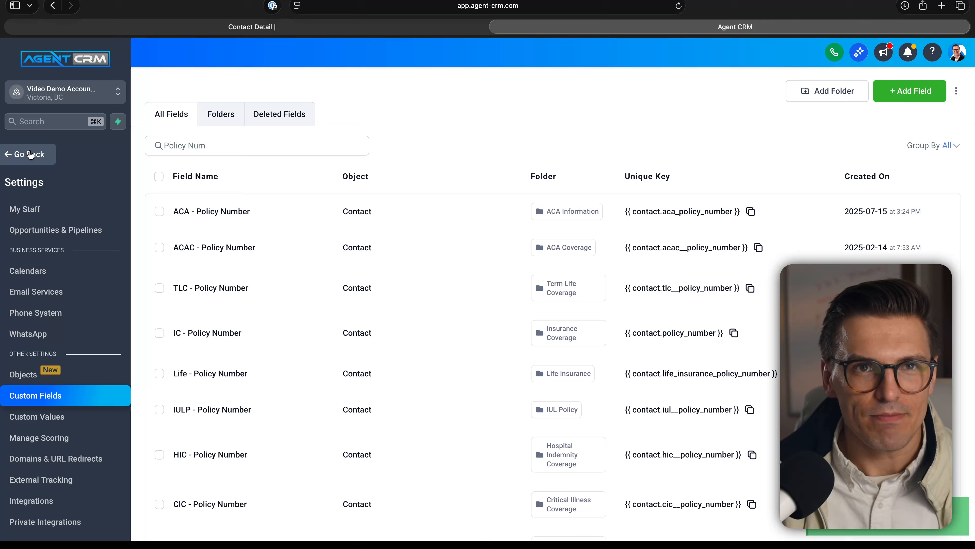
# - In the Contact folder of the custom fields, move ACA Disposition directly below First Name
pyautogui.click(218, 122)
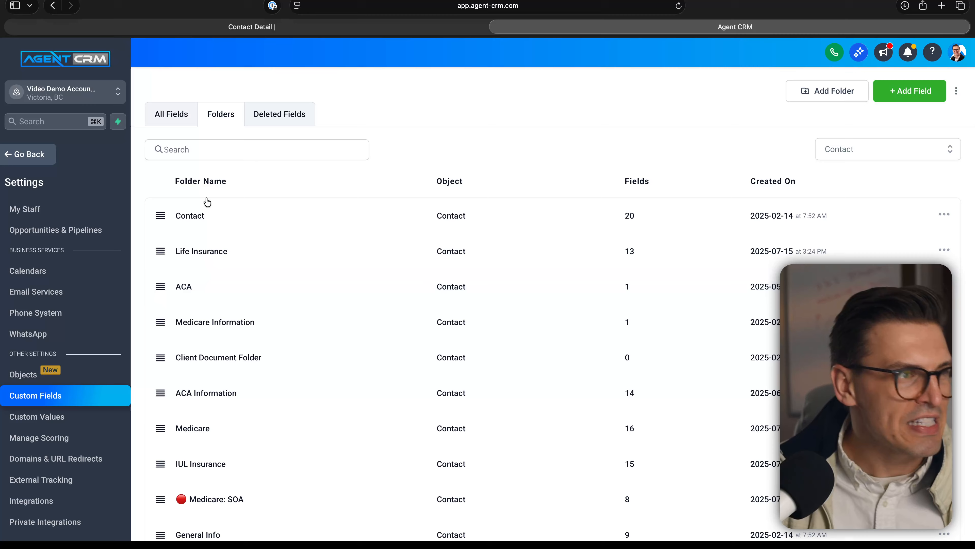
pyautogui.click(207, 216)
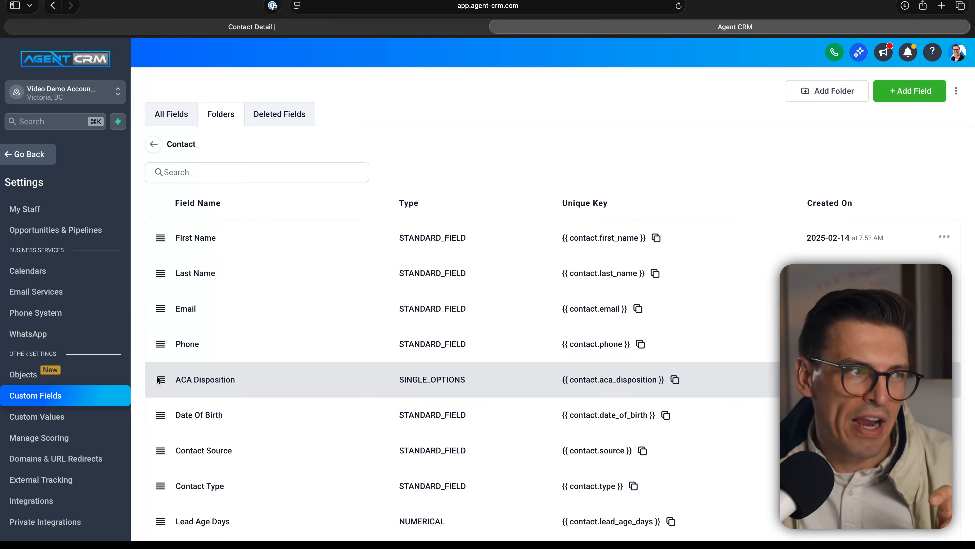
pyautogui.moveTo(160, 379); pyautogui.dragTo(192, 273)
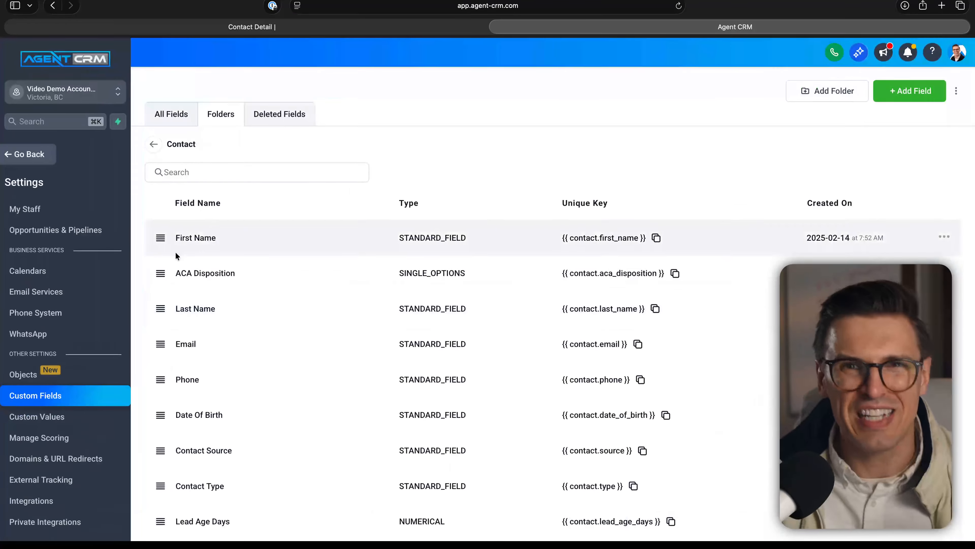
# - Leave the settings, open a contact from the contact list and check the field order in its Contact group
pyautogui.click(44, 150)
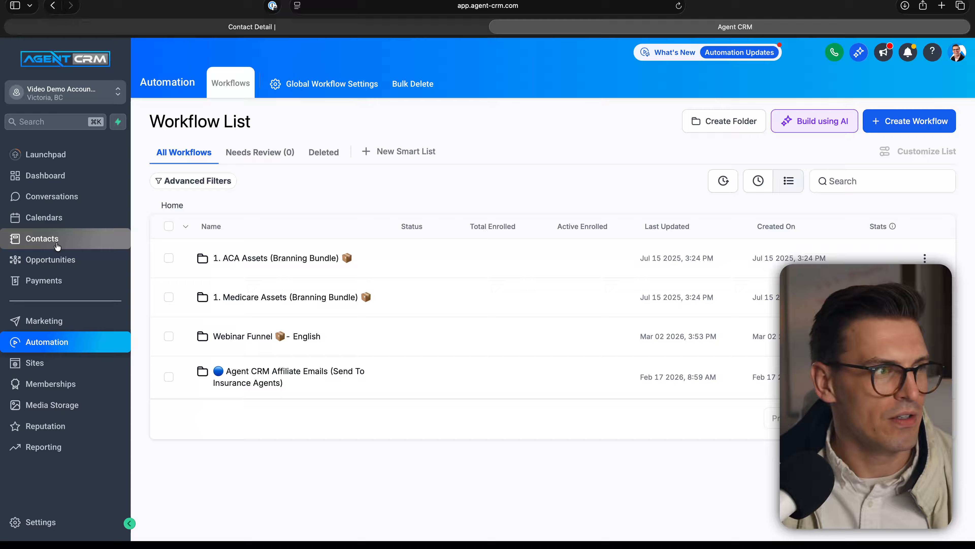
pyautogui.click(57, 245)
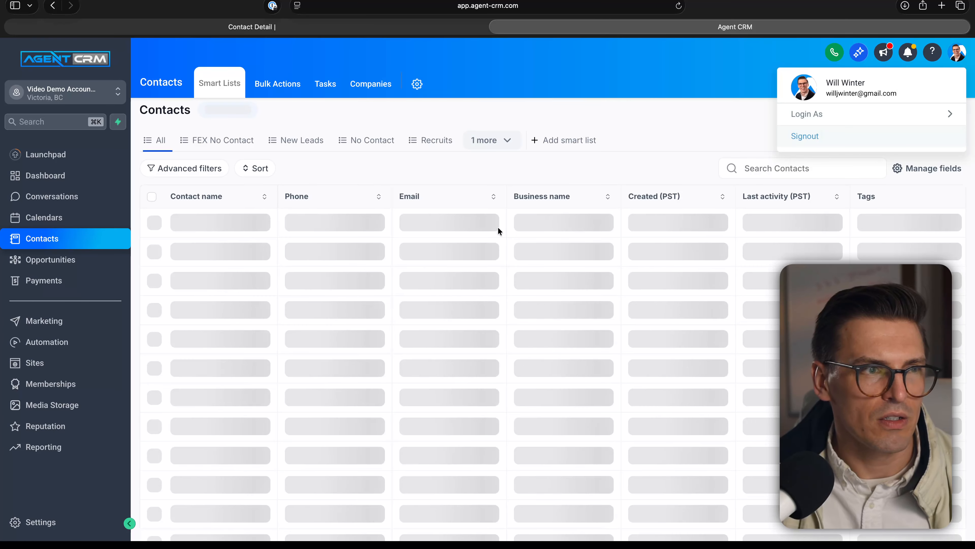
pyautogui.click(210, 277)
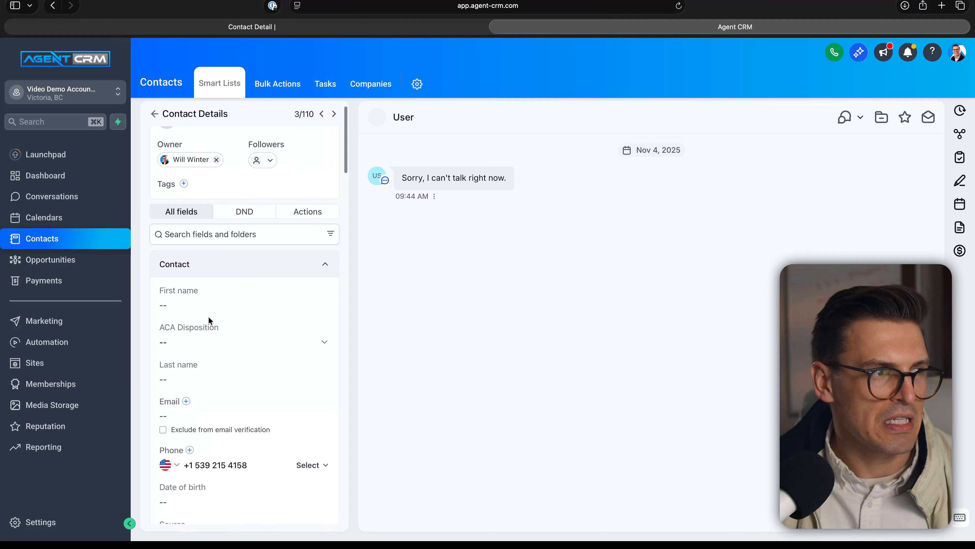
pyautogui.scroll(-2, 209, 321)
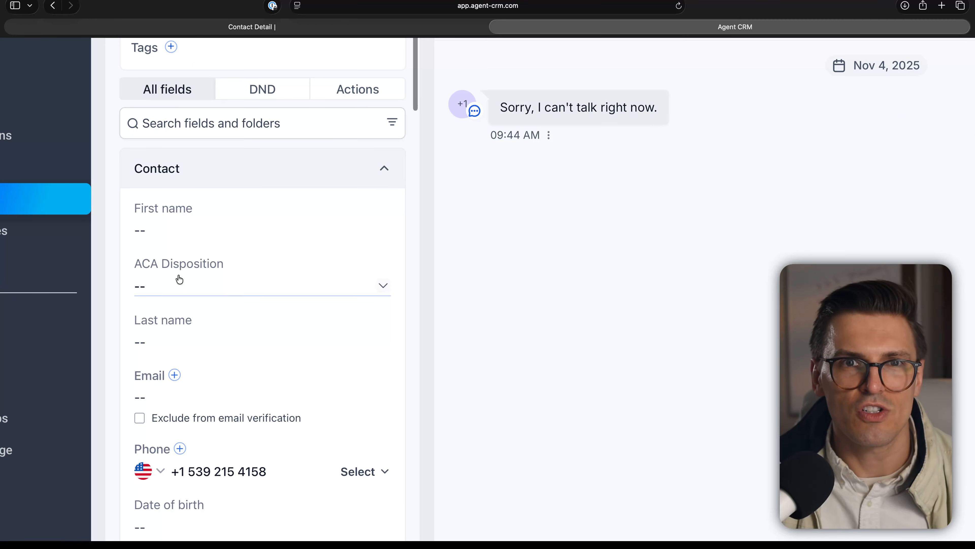
pyautogui.scroll(-3, 190, 292)
pyautogui.scroll(-5, 179, 279)
pyautogui.scroll(10, 179, 283)
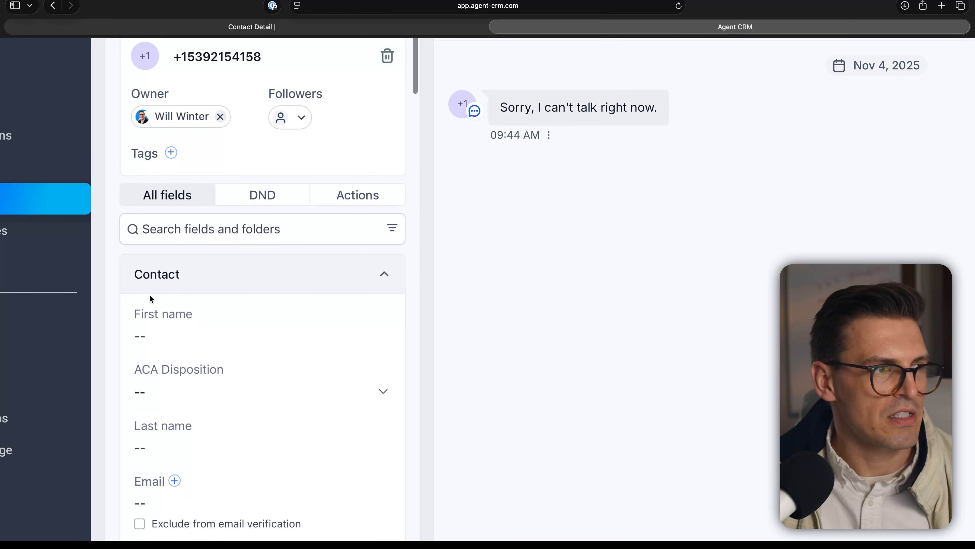
# - Collapse the contact's Contact group, expand the ACA group and set ACA Carrier Name to Option 3
pyautogui.click(387, 284)
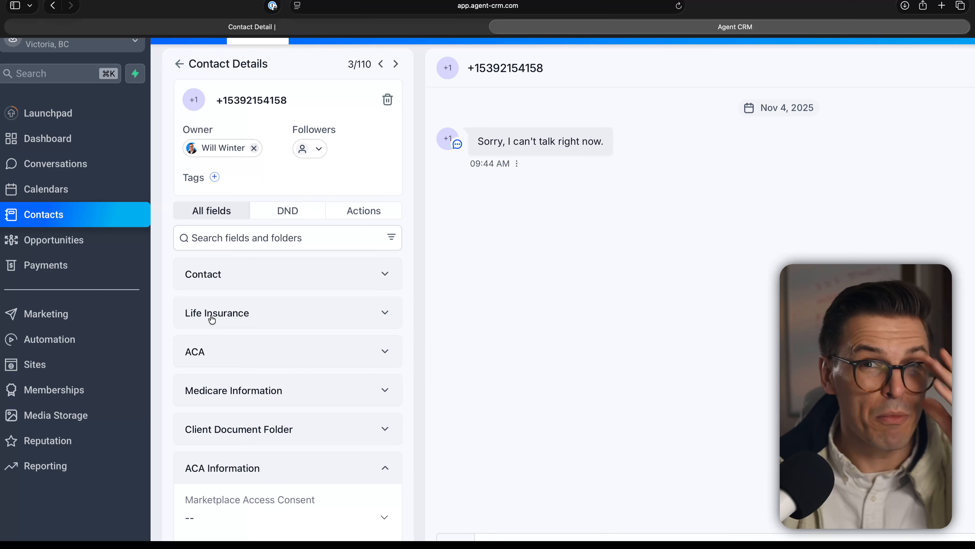
pyautogui.click(199, 359)
pyautogui.scroll(-3, 269, 366)
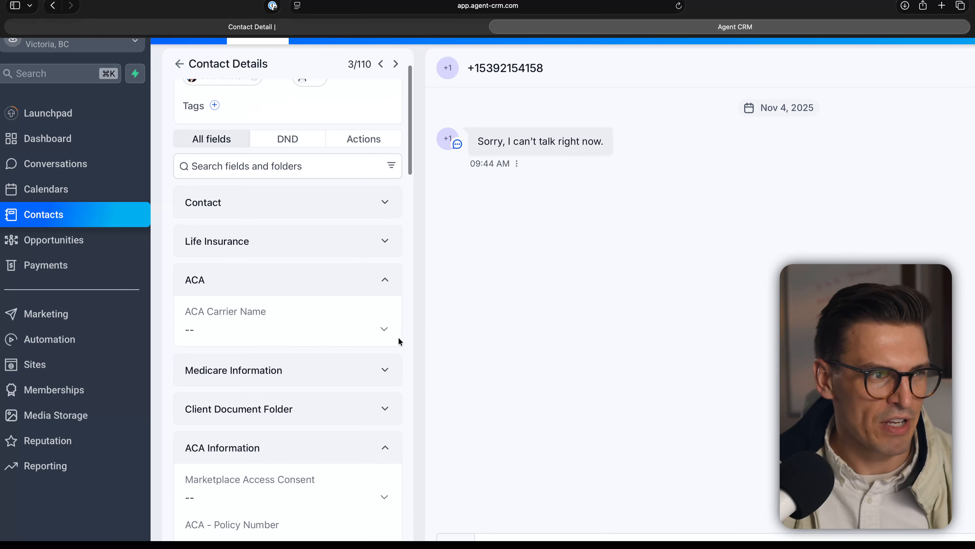
pyautogui.click(387, 333)
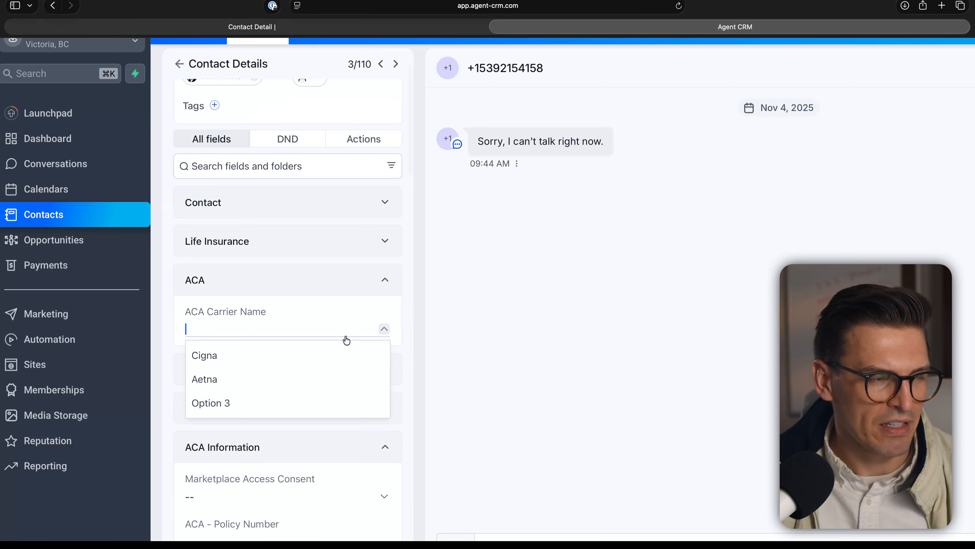
pyautogui.click(224, 404)
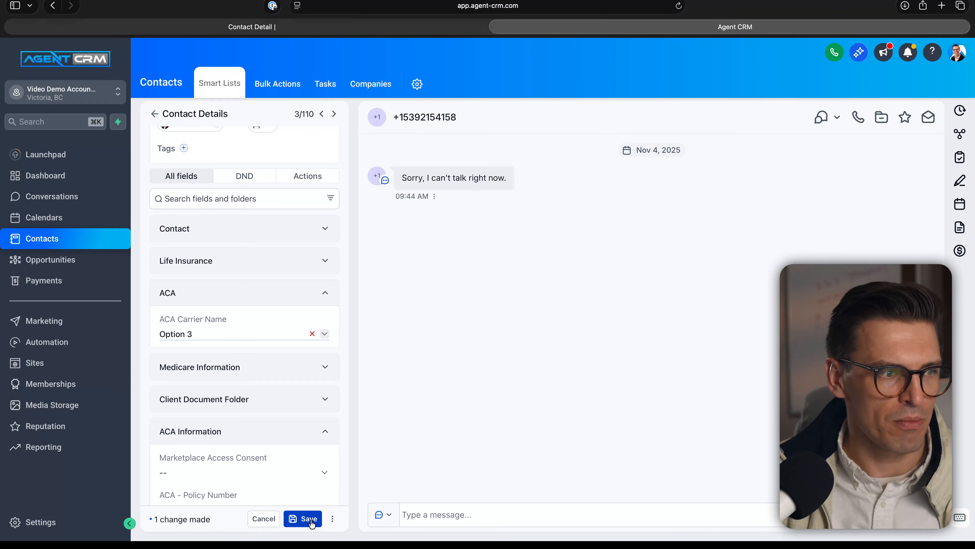
# - Enable auto-save for contact field changes and review the ACA Carrier Name entry in the contact's ACA group
pyautogui.click(332, 519)
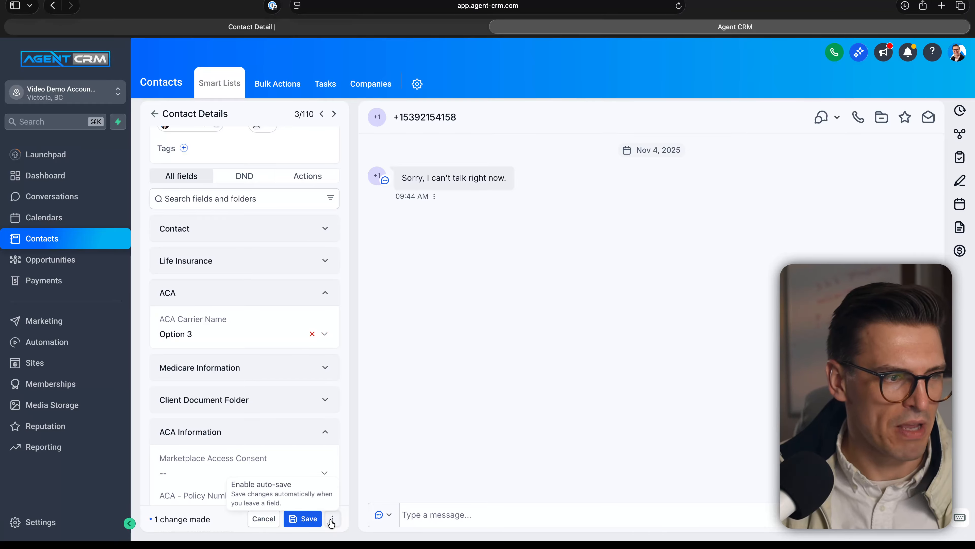
pyautogui.click(269, 487)
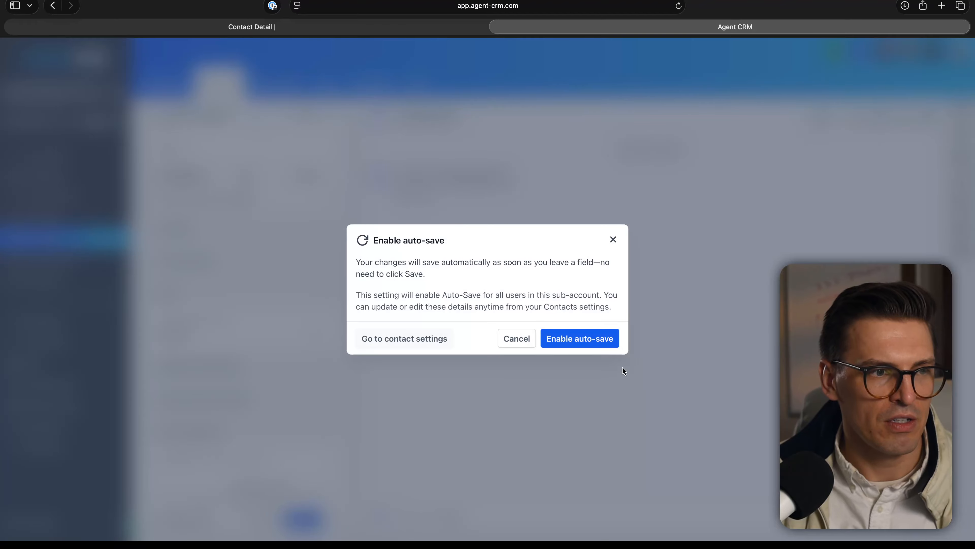
pyautogui.click(580, 343)
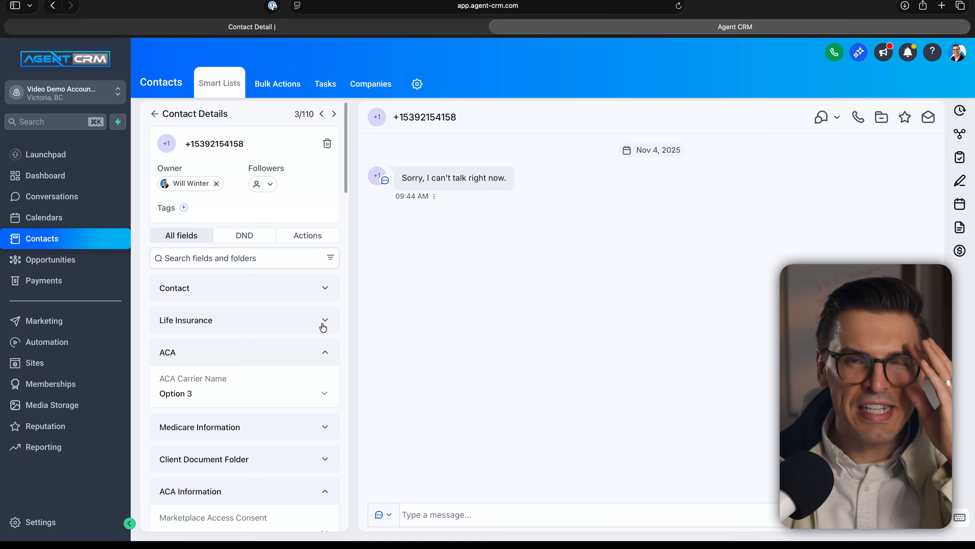
pyautogui.scroll(5, 252, 372)
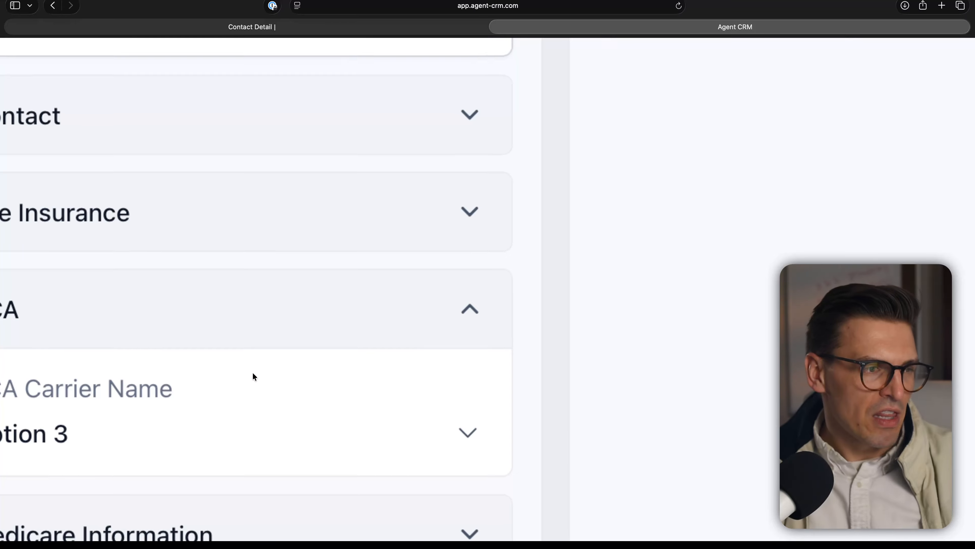
pyautogui.scroll(-1, 252, 371)
pyautogui.hscroll(-3, 229, 386)
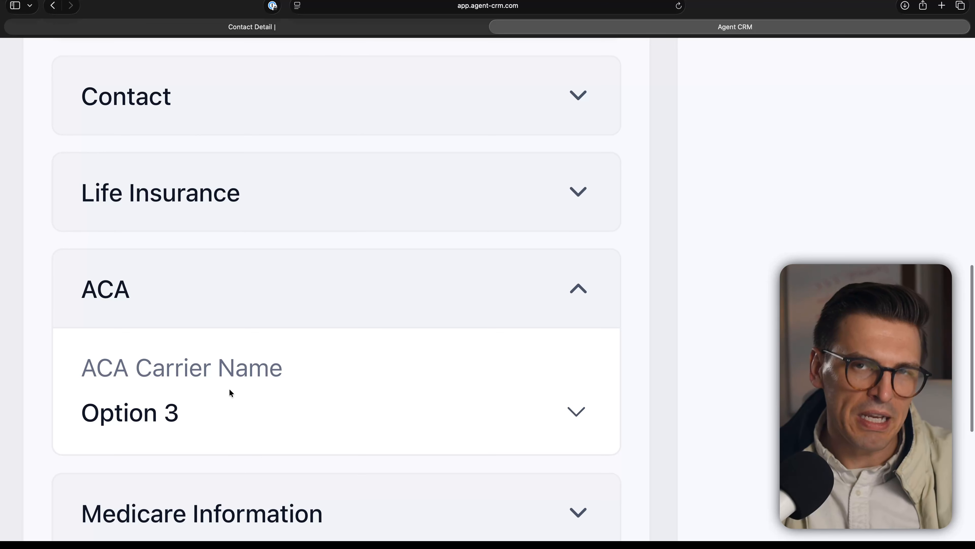